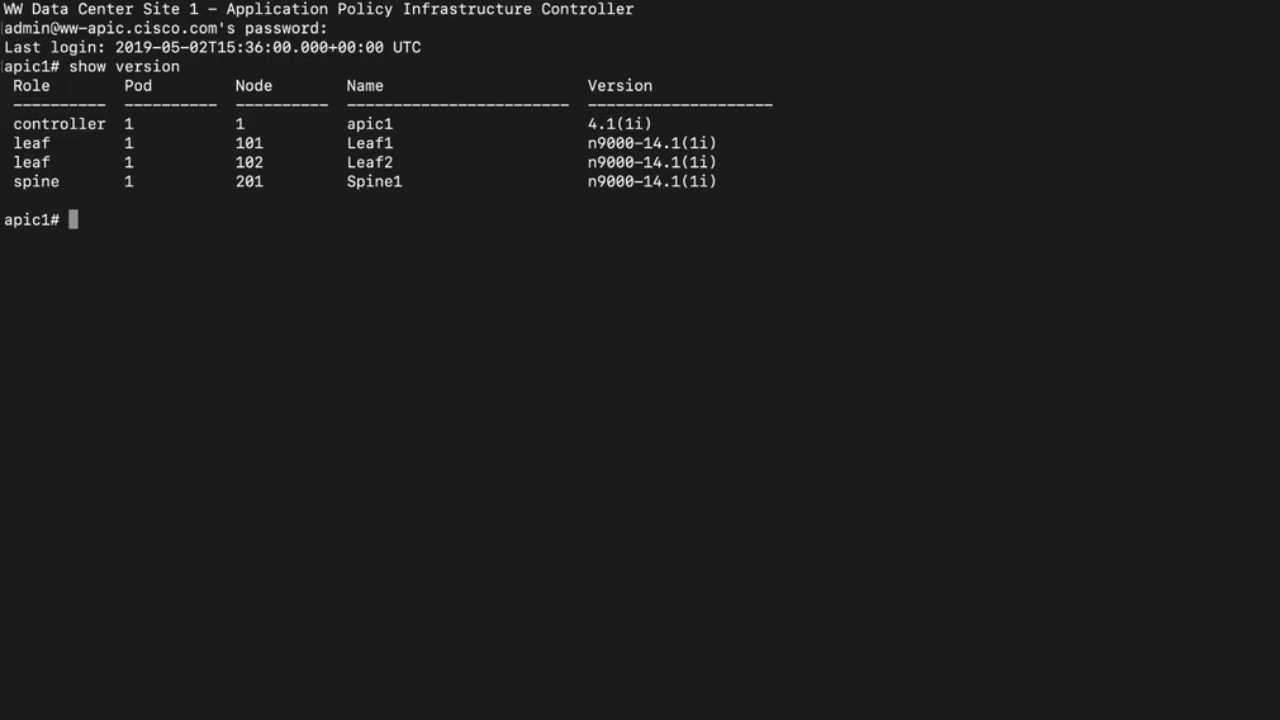
- SSH into Leaf1 and list its CDP neighbours with 'show cdp neigh'
type("ssh Leaf1")
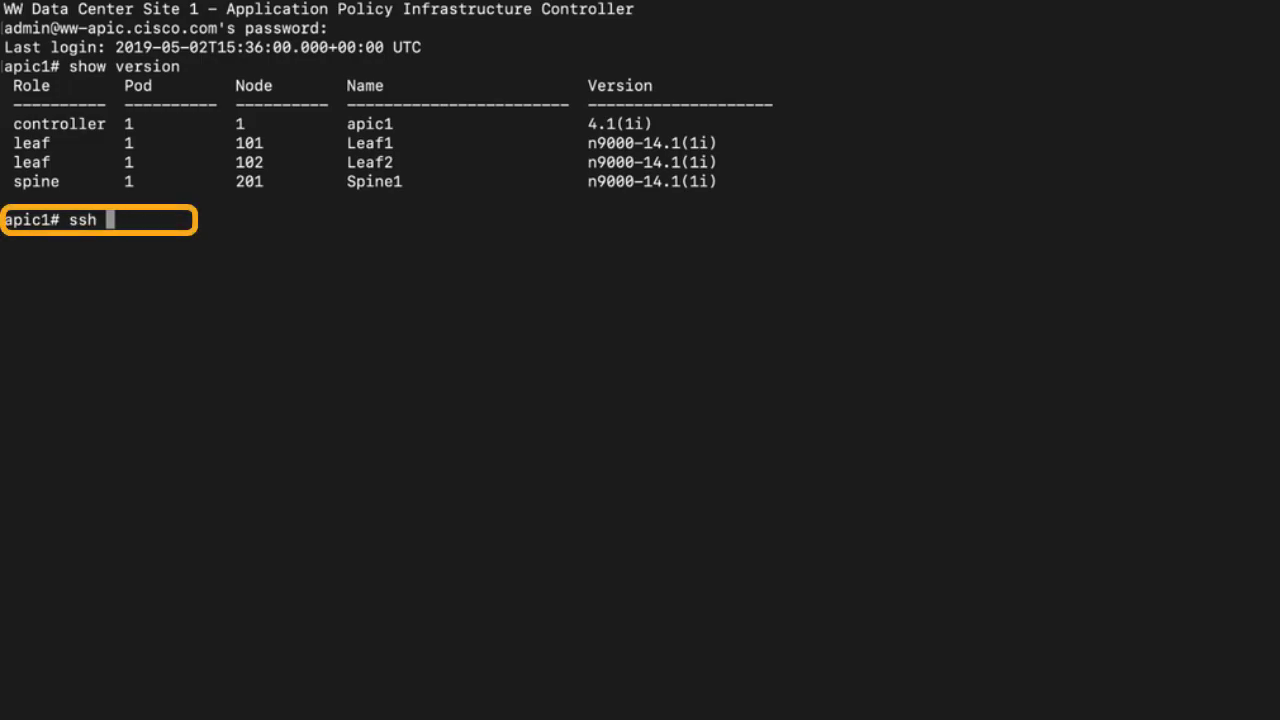
key("Return")
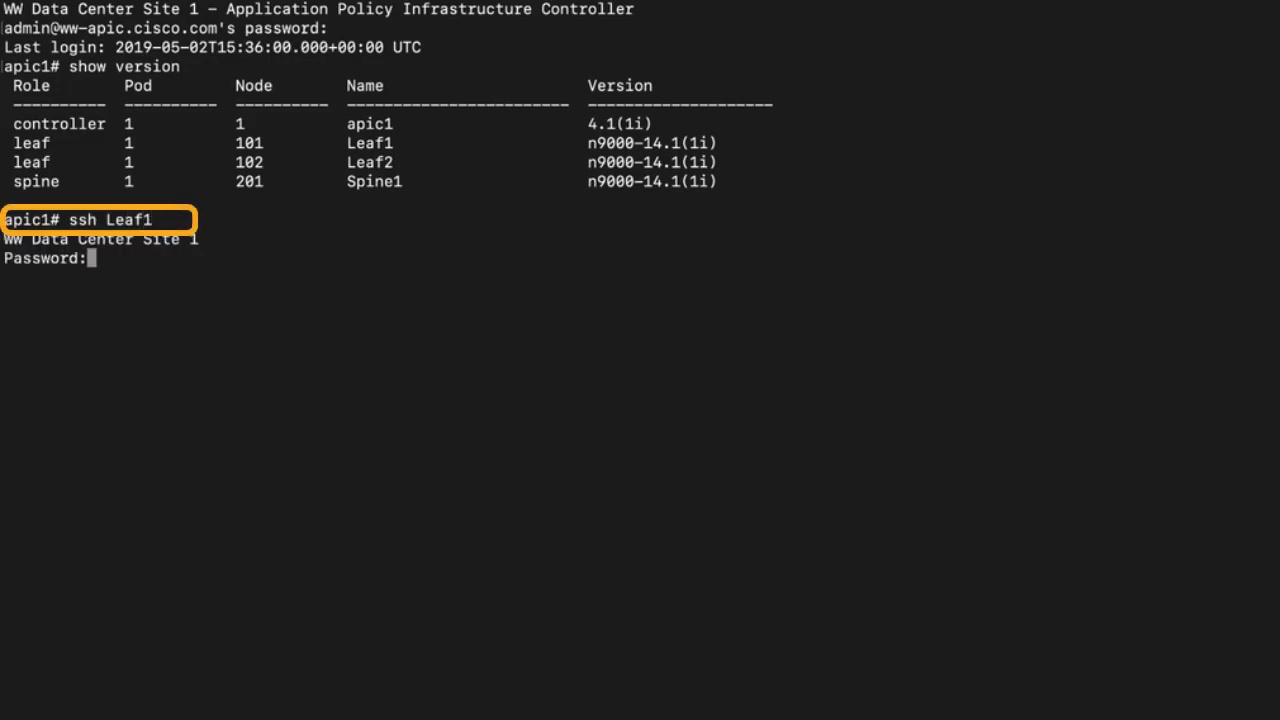
key("Return")
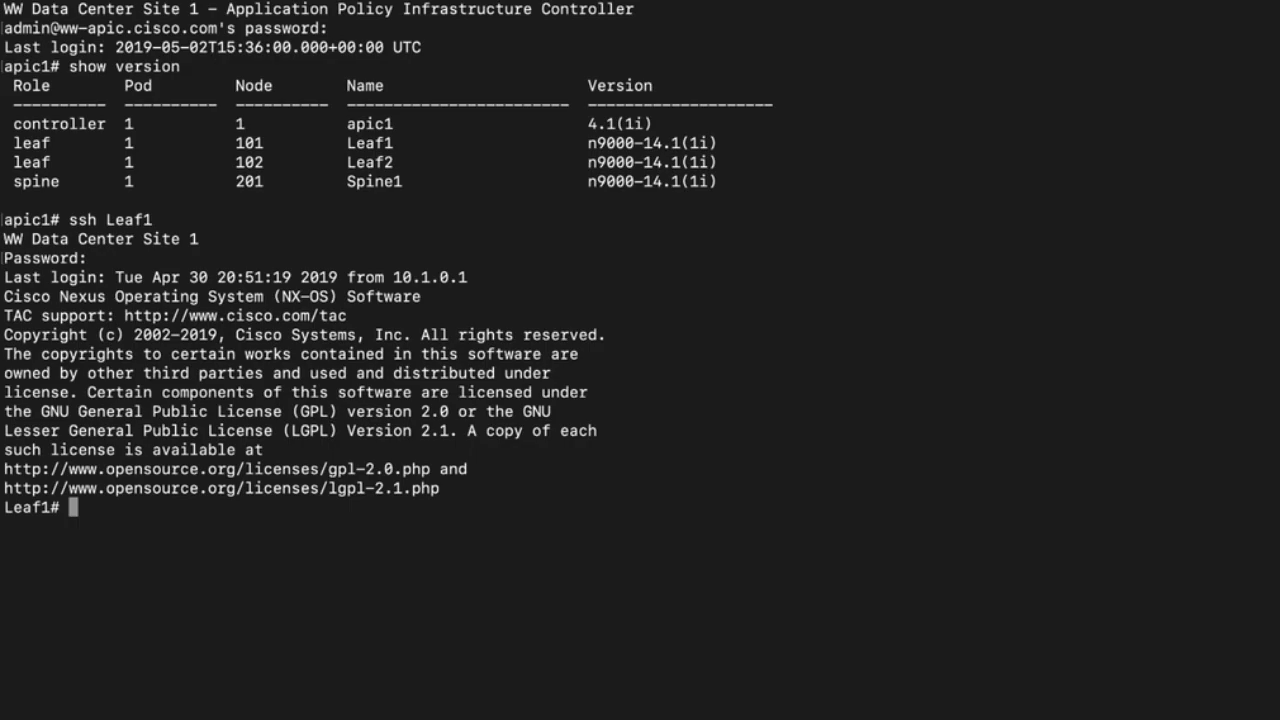
type("show cdp neigh")
key("Return")
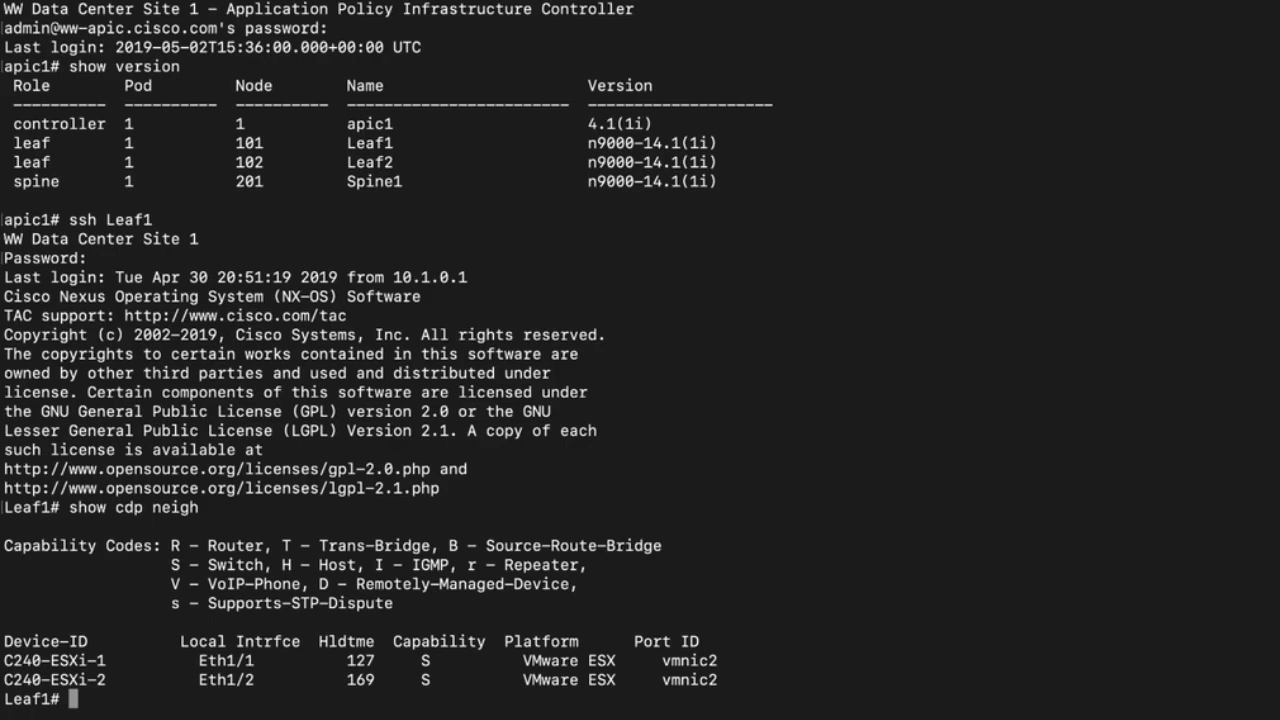
- Exit, reconnect via 'attach Leaf1' and list CDP neighbours: C240-ESXi-1 on Eth1/1, C240-ESXi-2 on Eth1/2
type("exit")
key("Return")
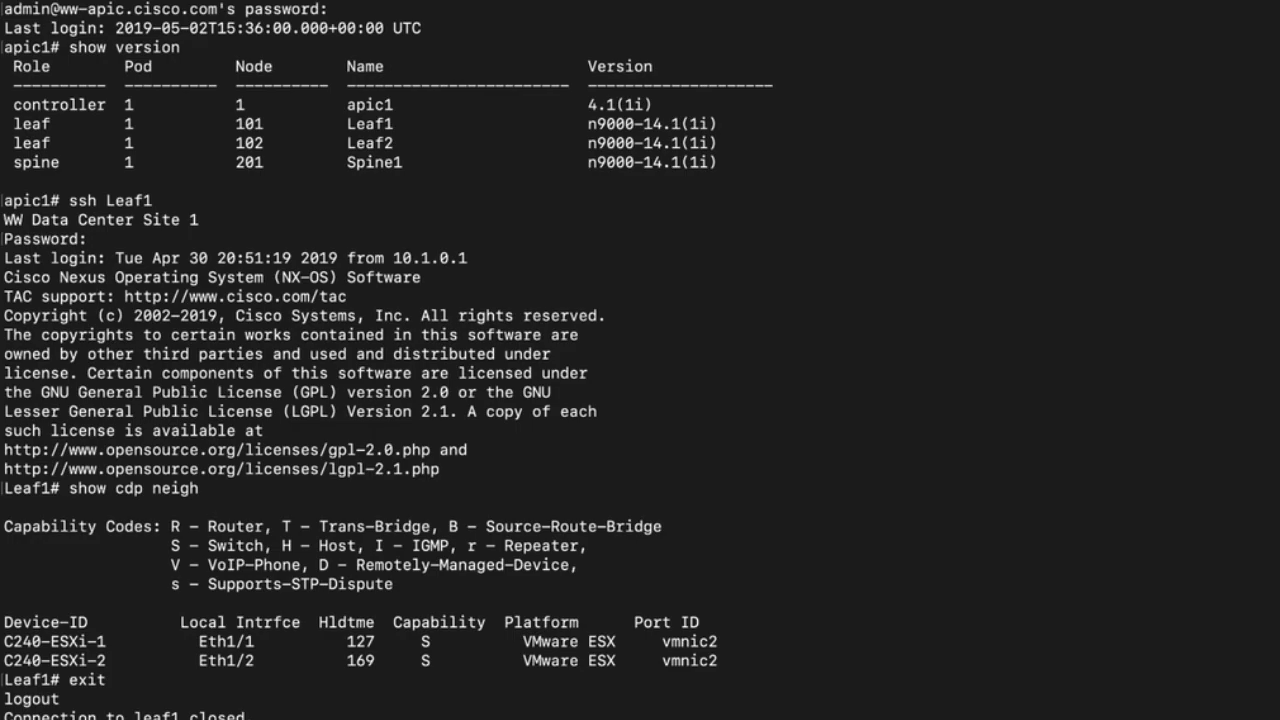
type("attach Leaf1")
key("Return")
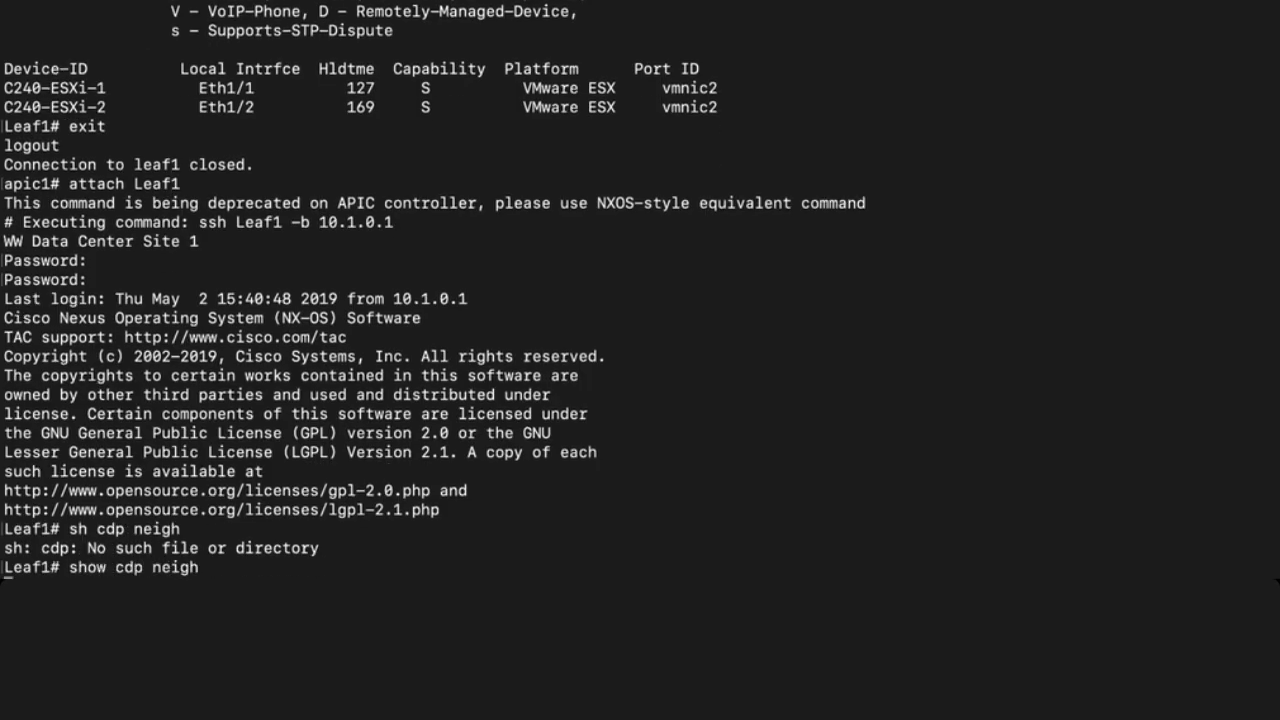
key("Return")
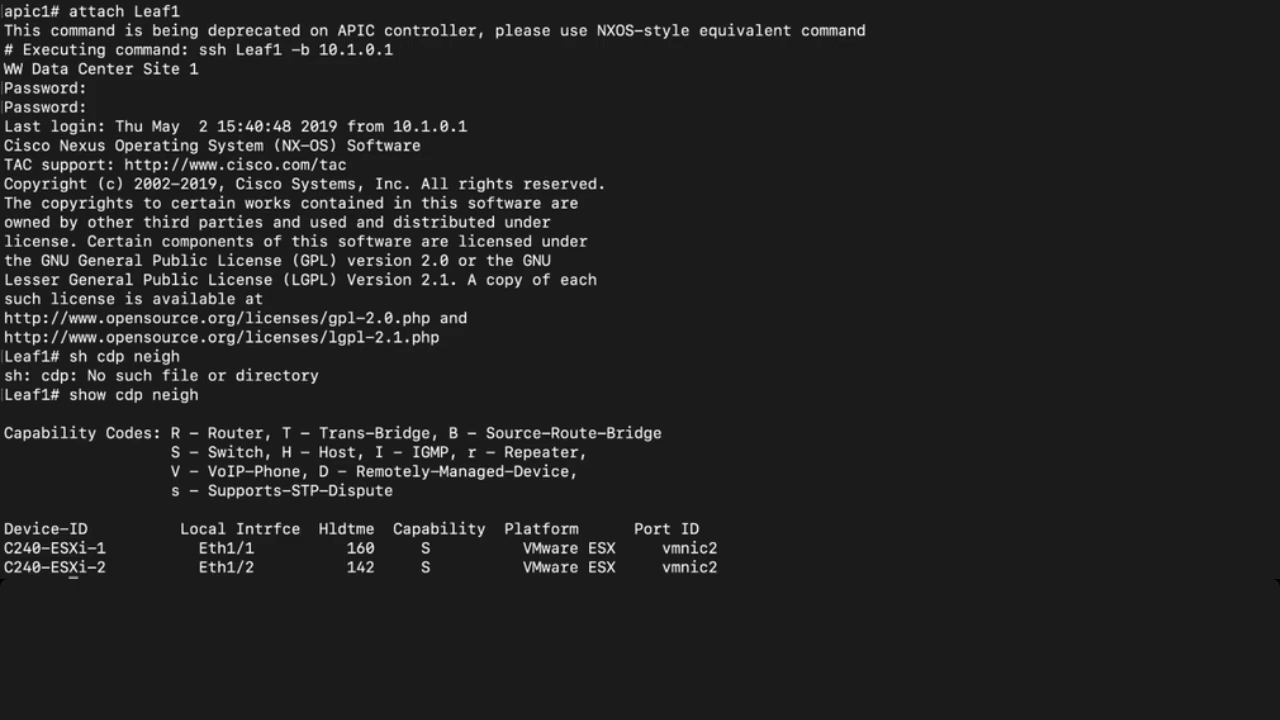
- Leave Leaf1 and run 'acidiag avread' and 'acidiag fnvread' to list fabric nodes and IPs
type("exit")
key("Return")
type("acidiag avread")
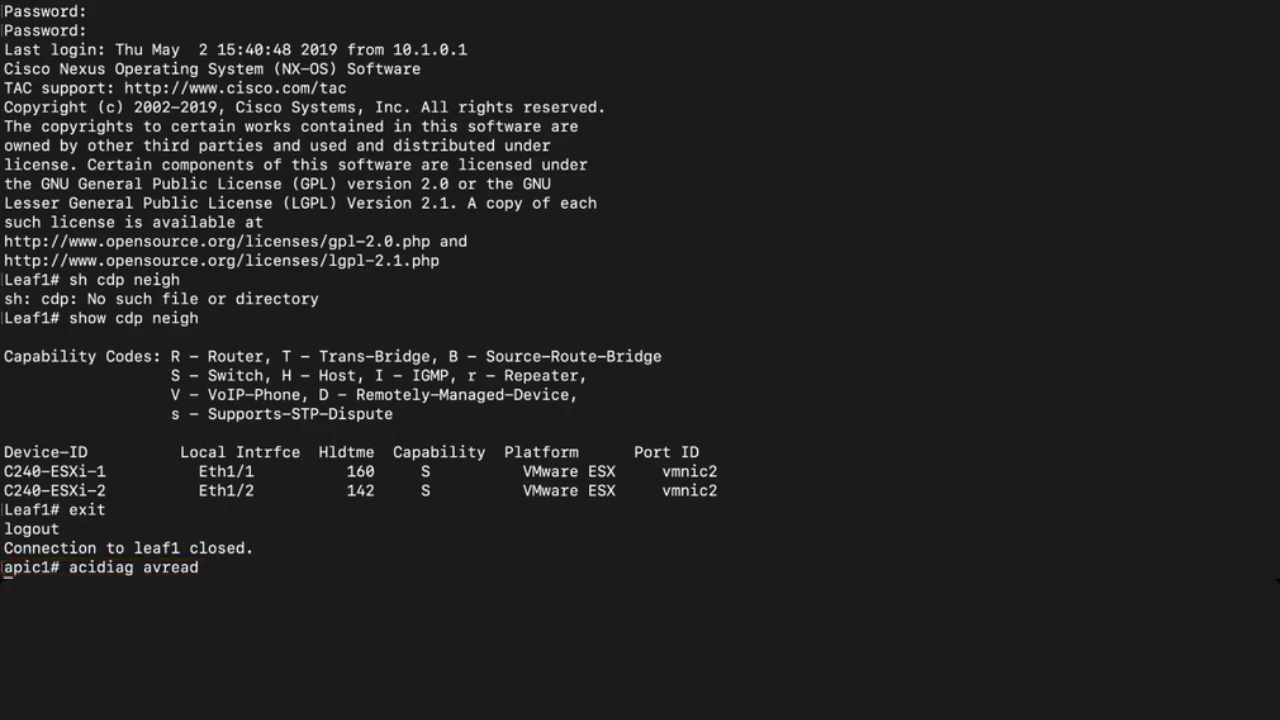
key("Return")
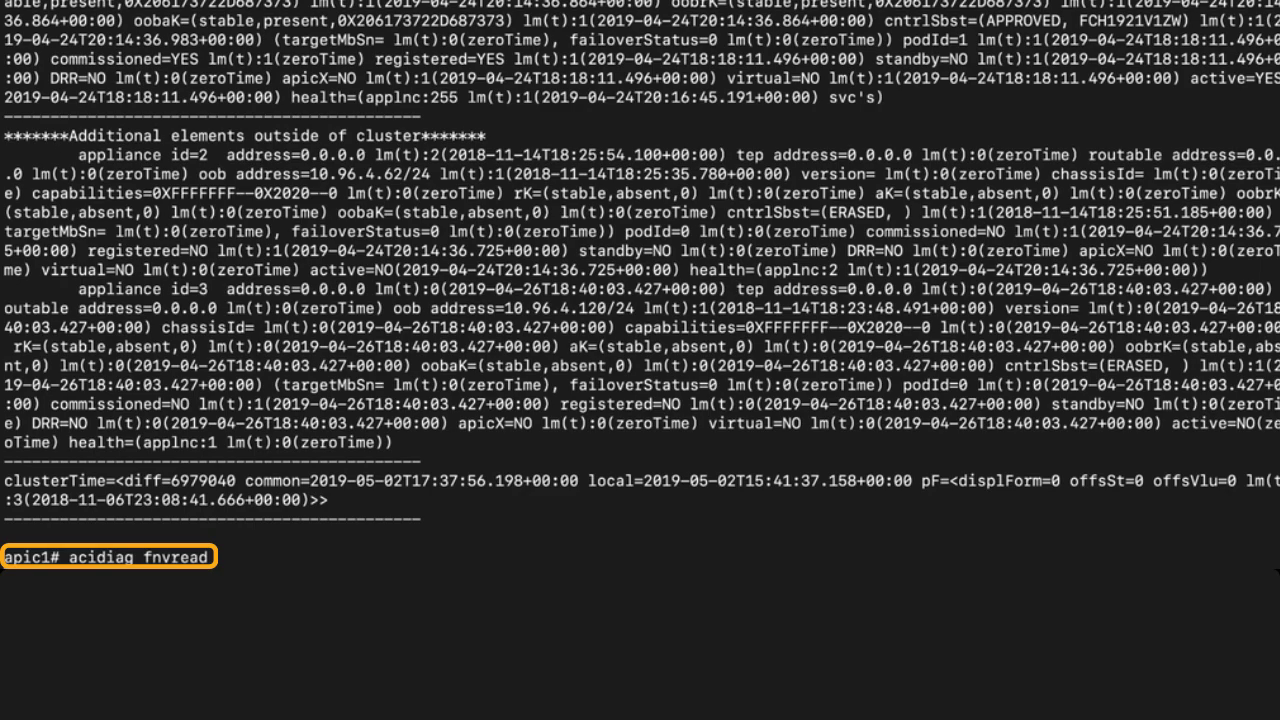
key("Return")
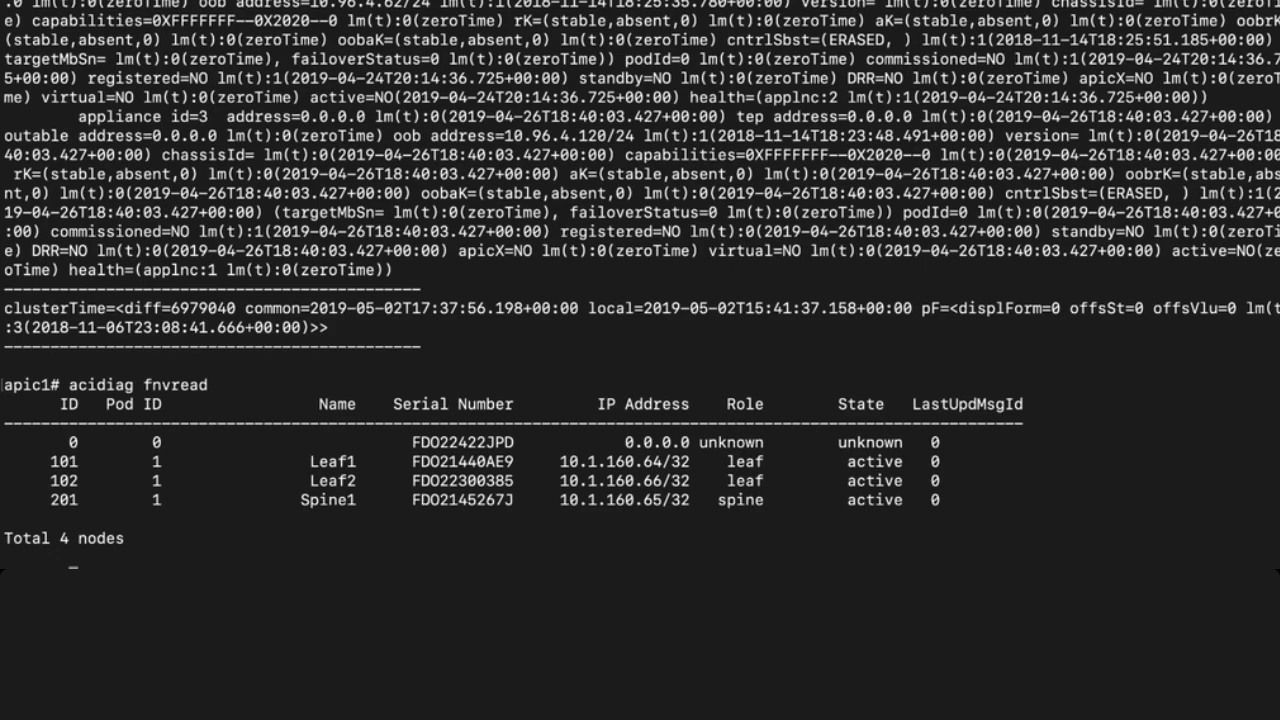
- SSH to Leaf1 at 10.1.160.64 using the copied IP and show its CDP neighbours
left_click_drag(560, 461, 648, 466)
right_click(648, 466)
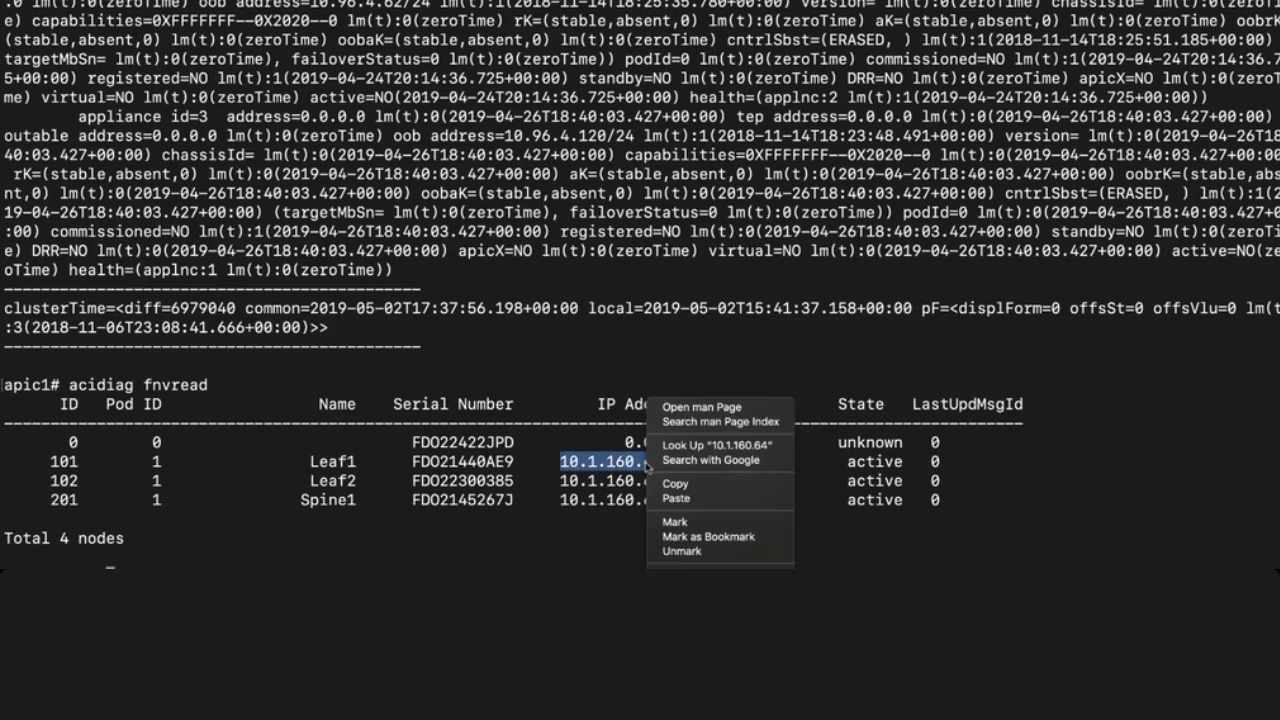
left_click(675, 483)
right_click(262, 565)
left_click(282, 519)
key("Return")
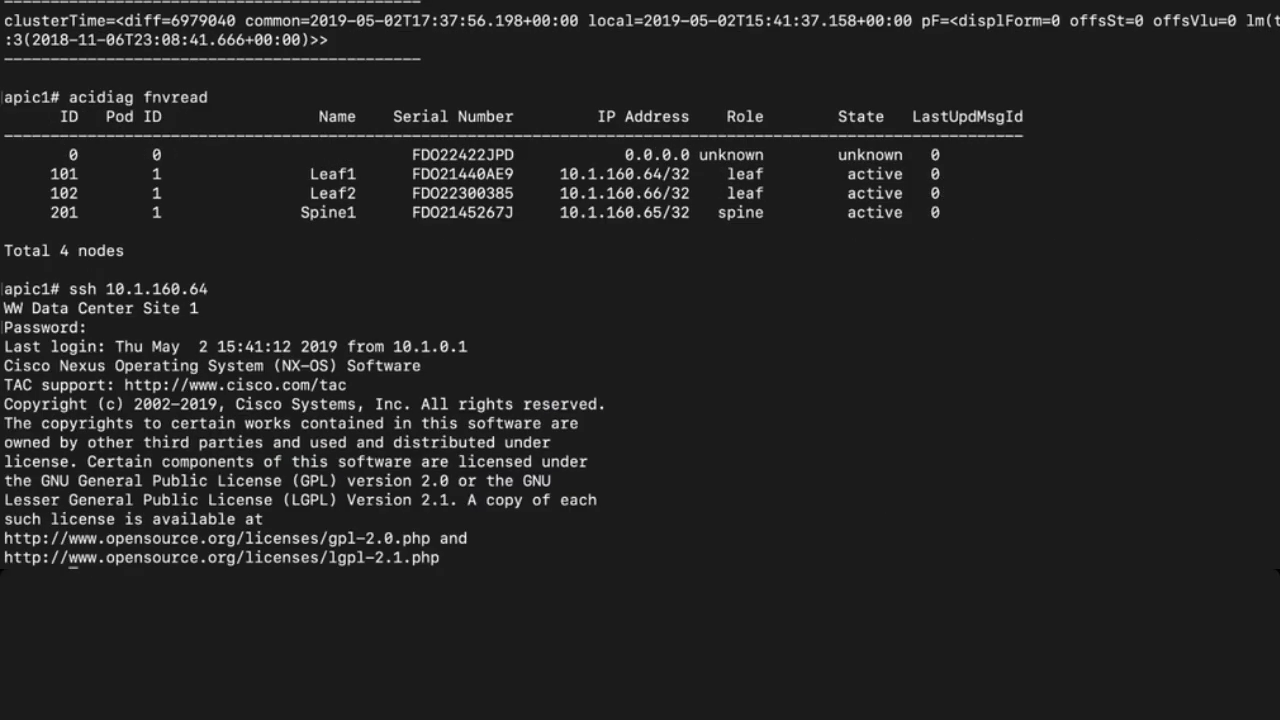
type("show cdp neigh")
key("Return")
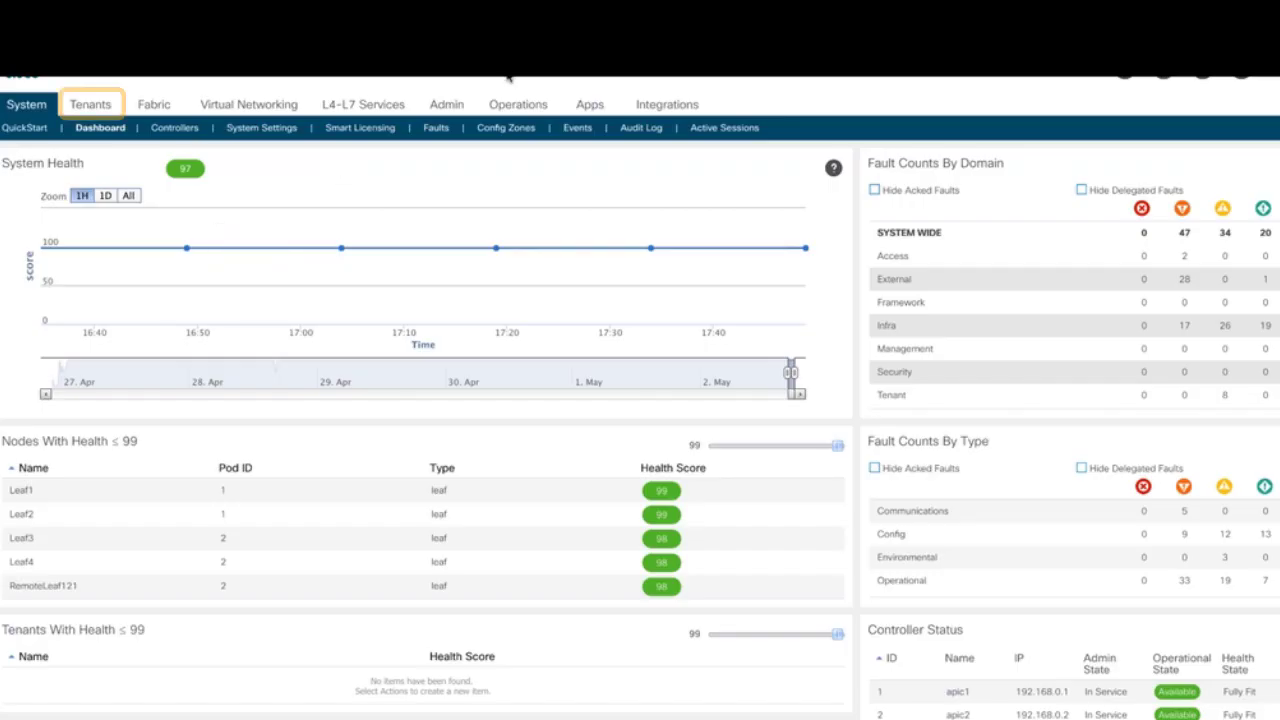
- Go to Tenants and open mgmt's Quick Start > Out-of-Band Management Access page
left_click(90, 106)
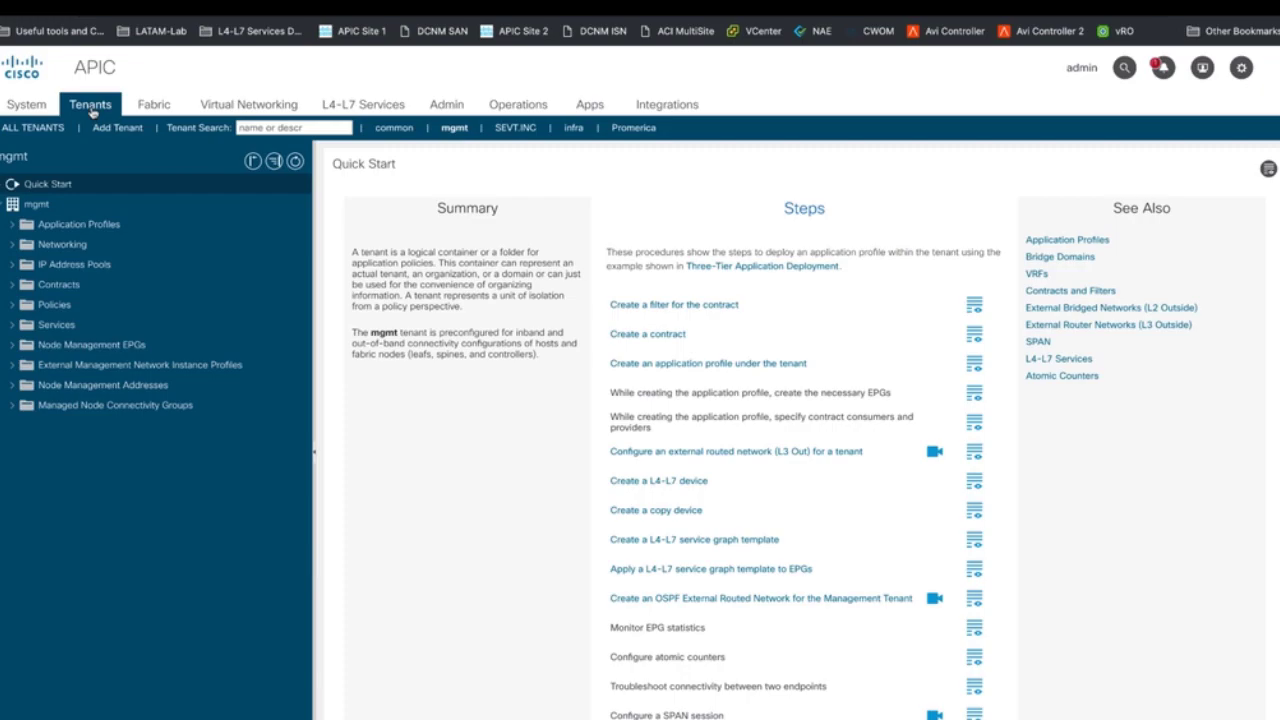
left_click(40, 184)
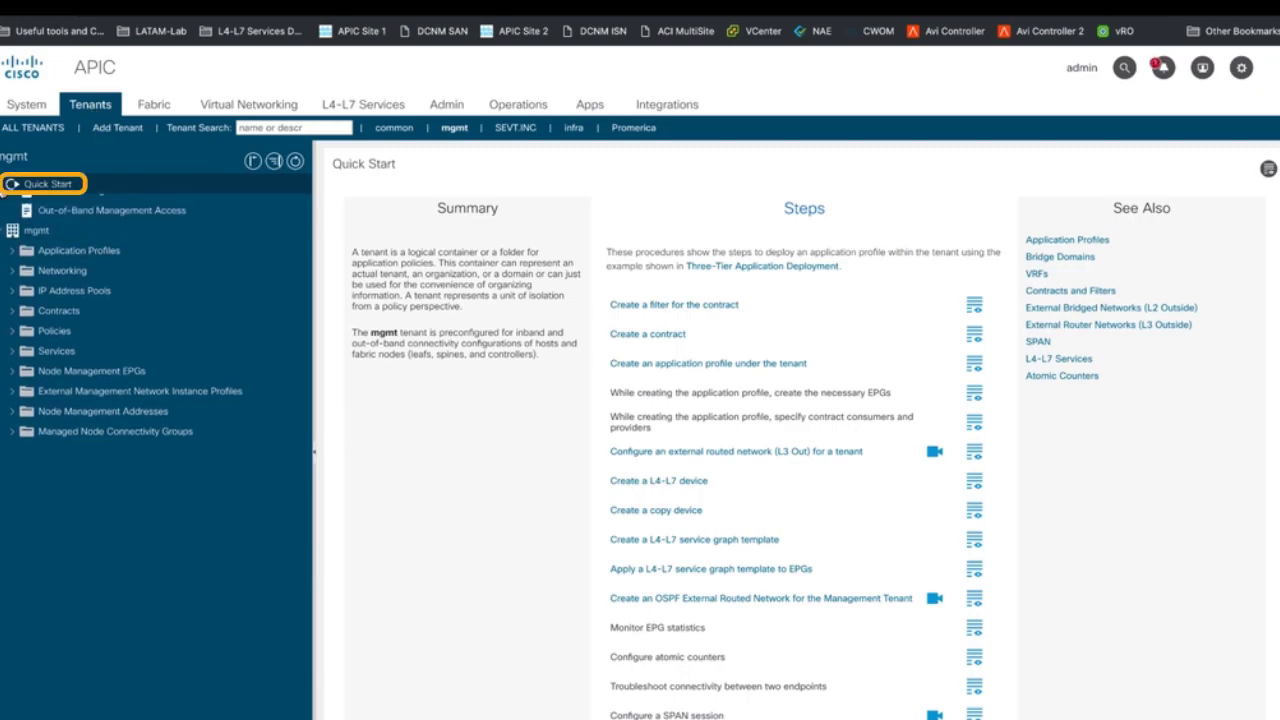
left_click(90, 224)
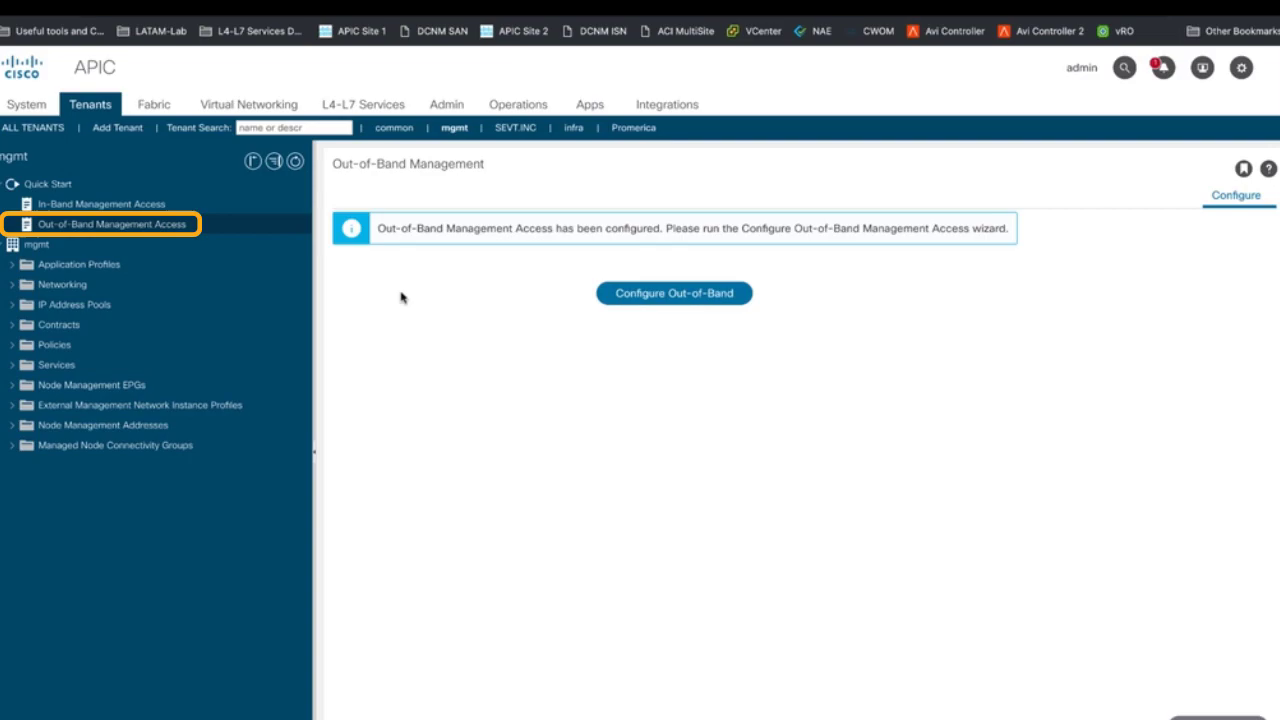
- Start the Configure Out-of-Band wizard and select all nodes except apic1, apic2 and apic3
left_click(675, 310)
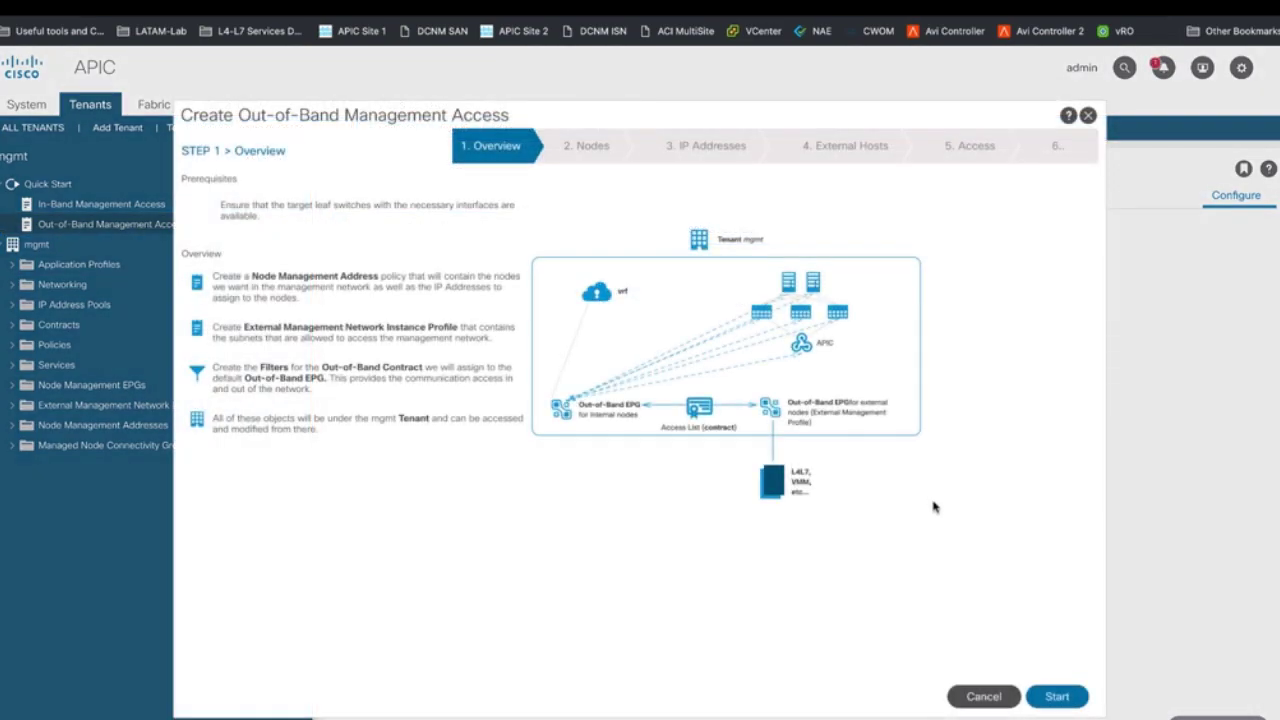
left_click(1057, 697)
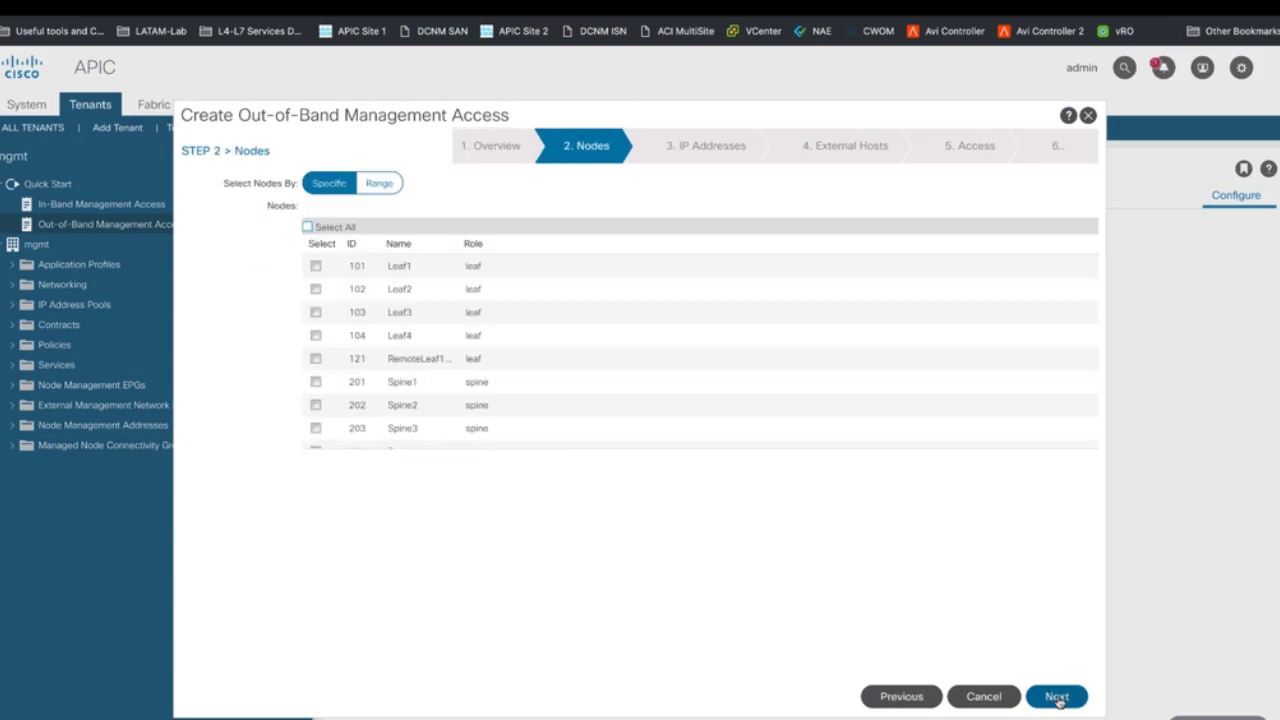
left_click(307, 227)
scroll(397, 331, "down", 2)
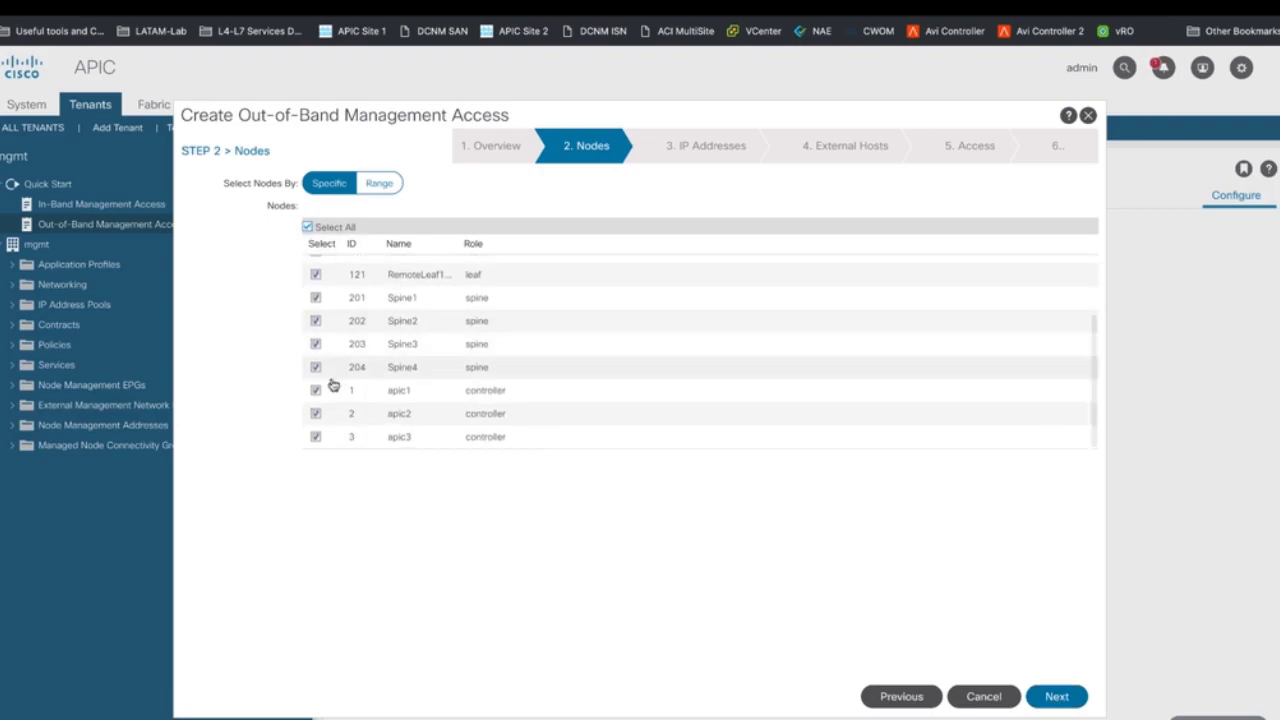
left_click(316, 390)
left_click(316, 413)
left_click(316, 437)
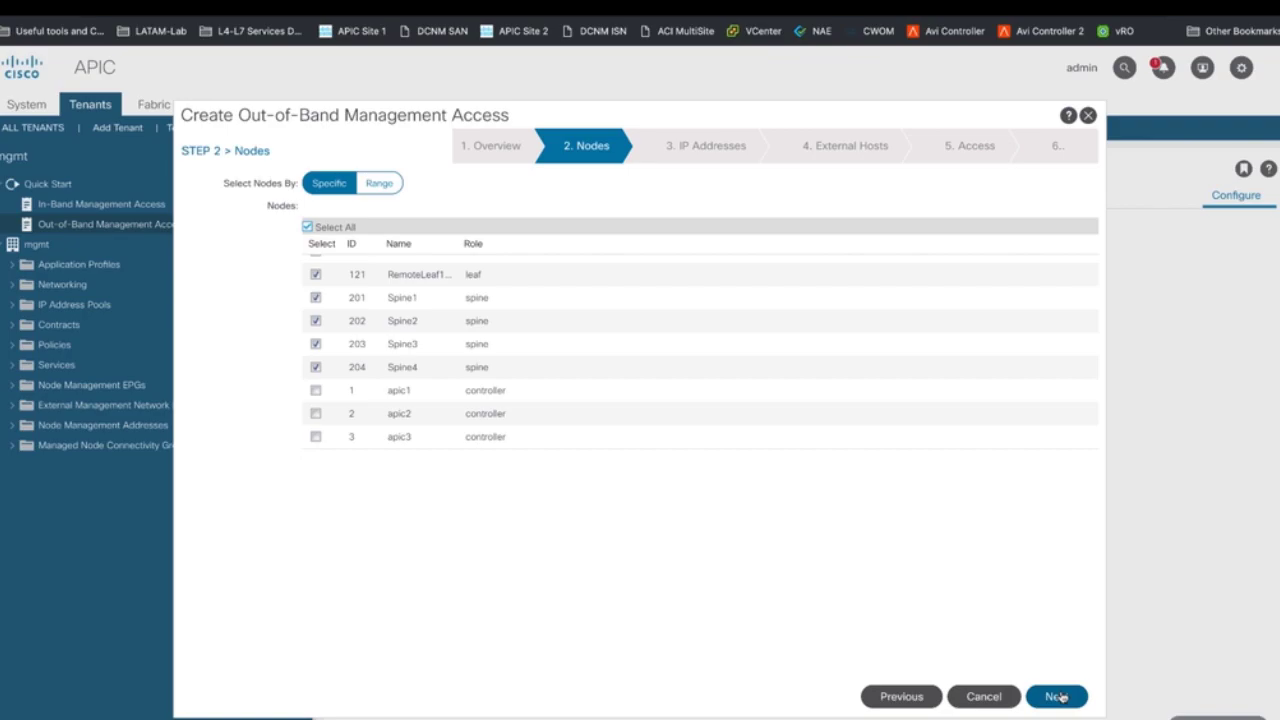
left_click(1060, 697)
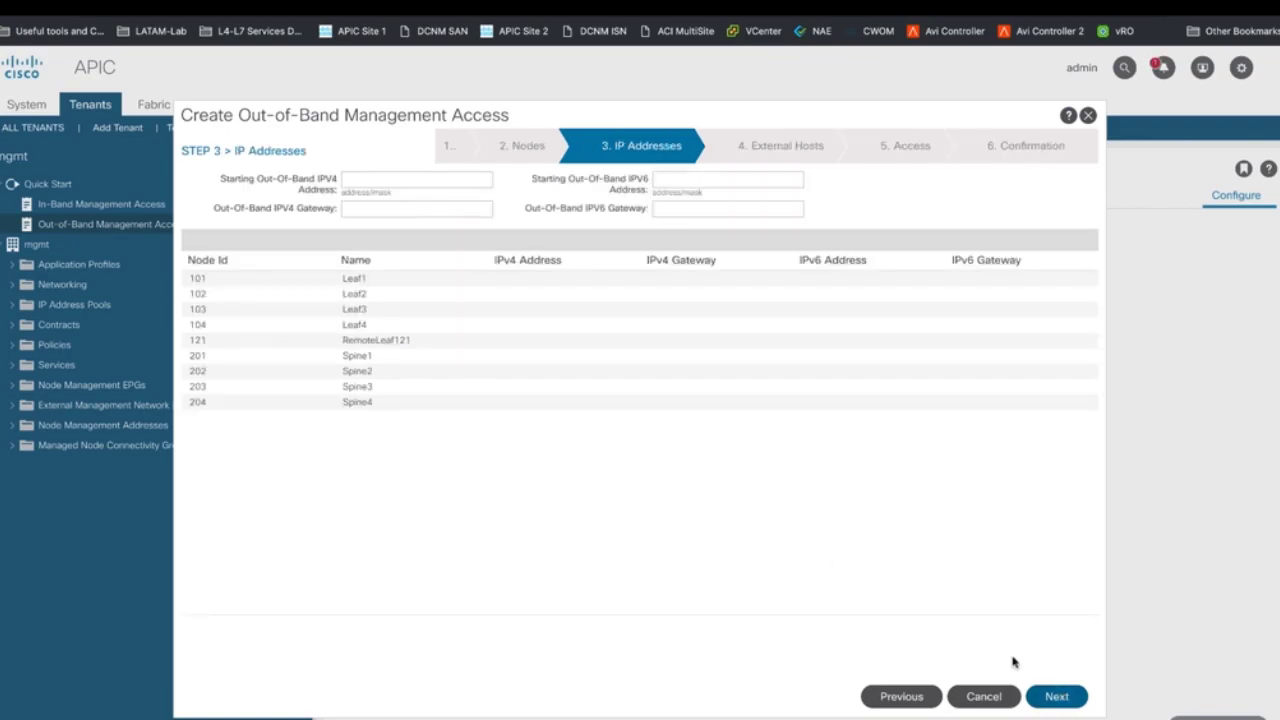
- Assign out-of-band addresses starting at 10.96.5.92/24 with gateway 10.96.5.1
left_click(418, 178)
type("10.")
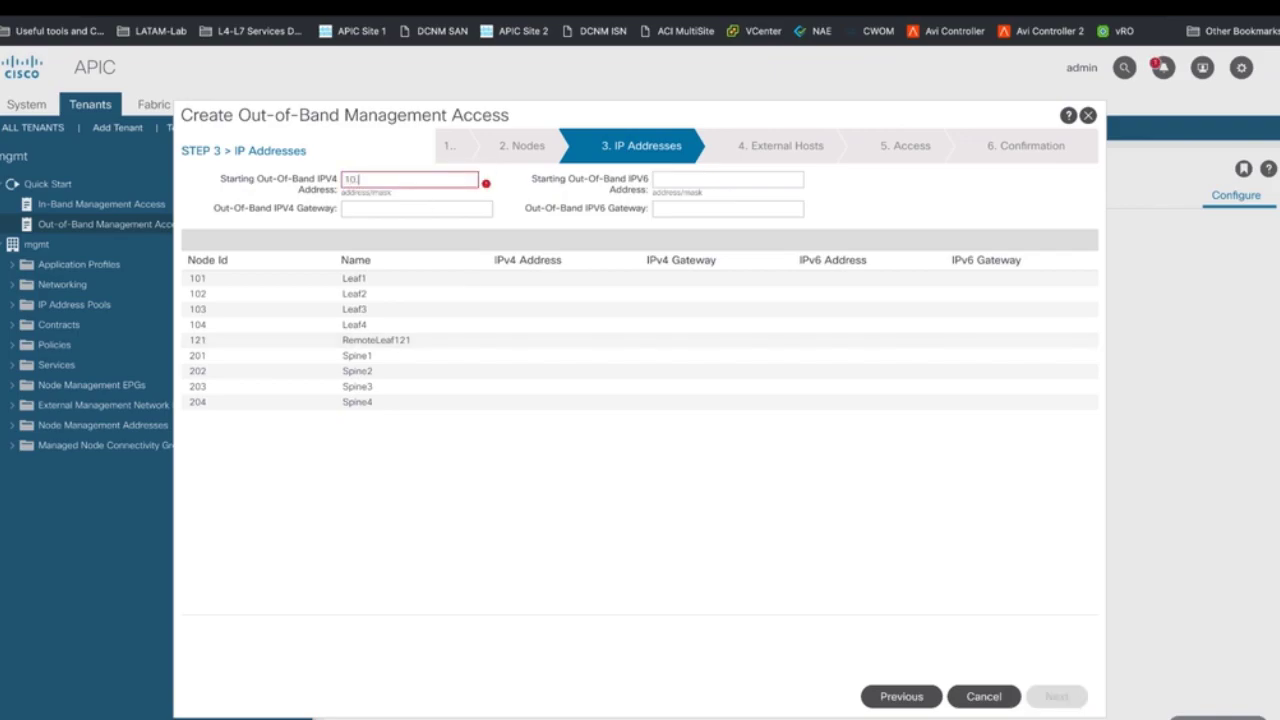
type("96.5.92/24")
left_click(419, 207)
type("1")
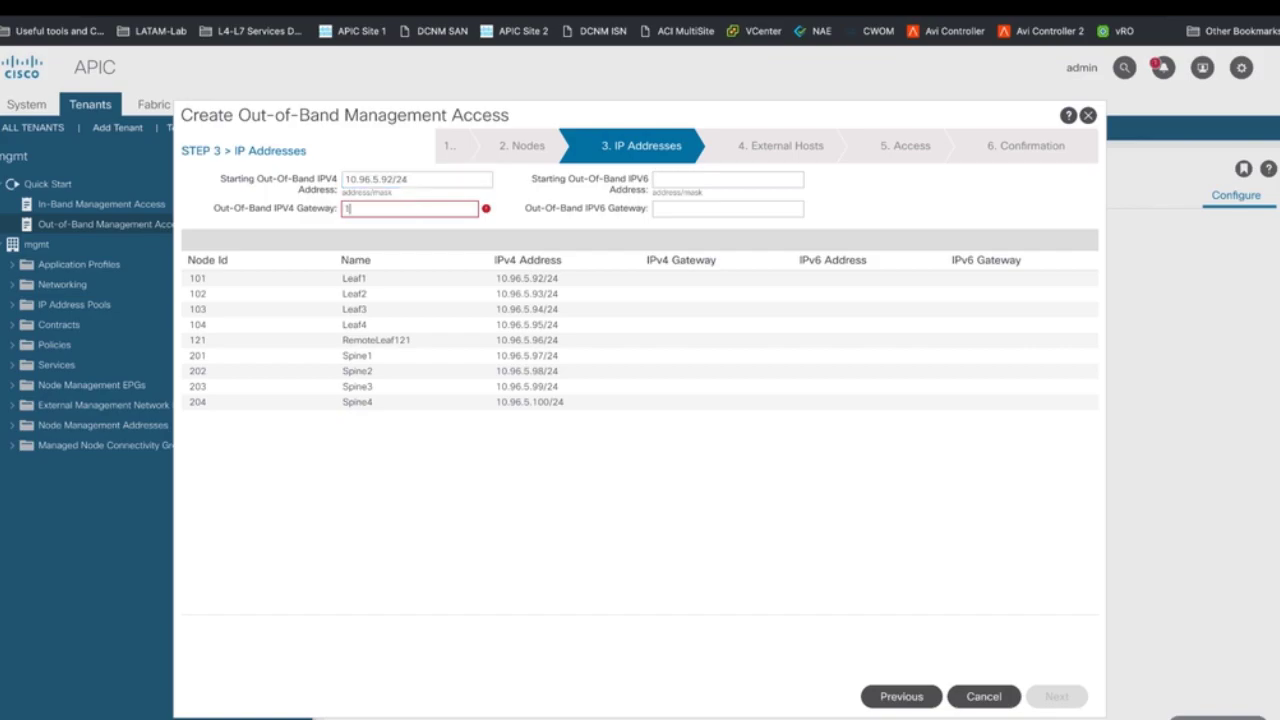
type("0.96.5.1")
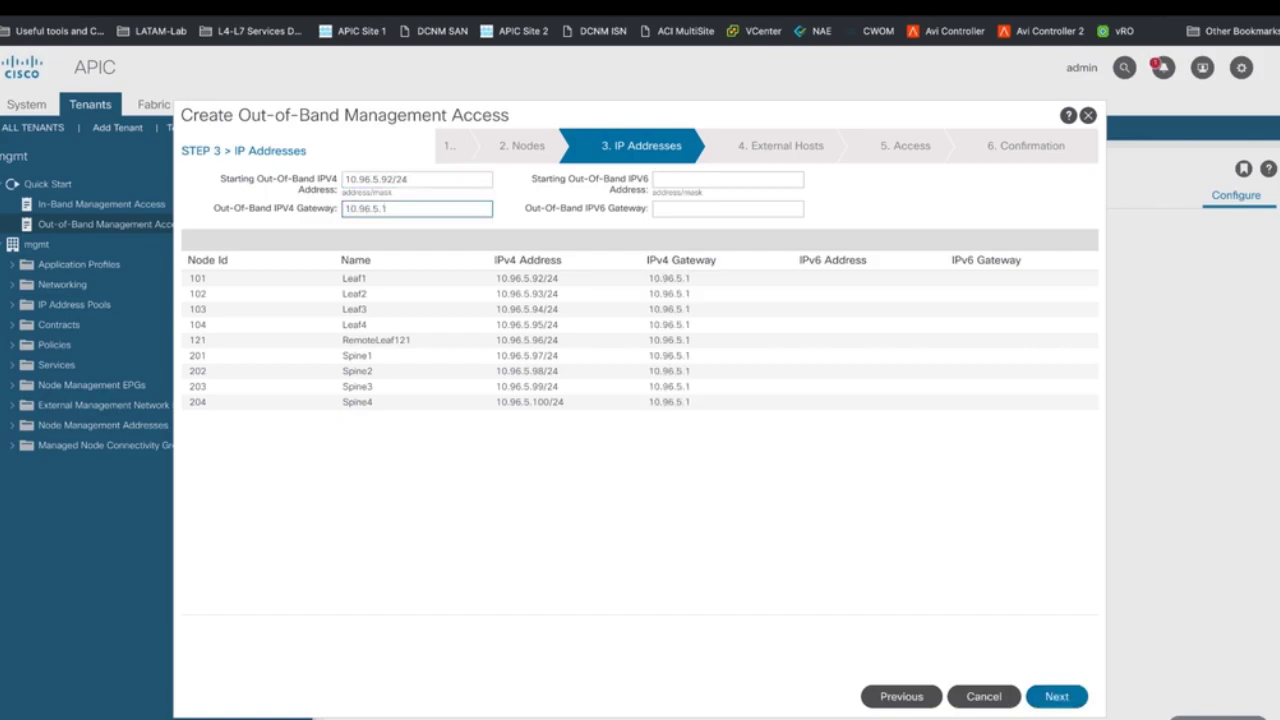
- Allow the external host subnet 0.0.0.0/0
left_click(1057, 699)
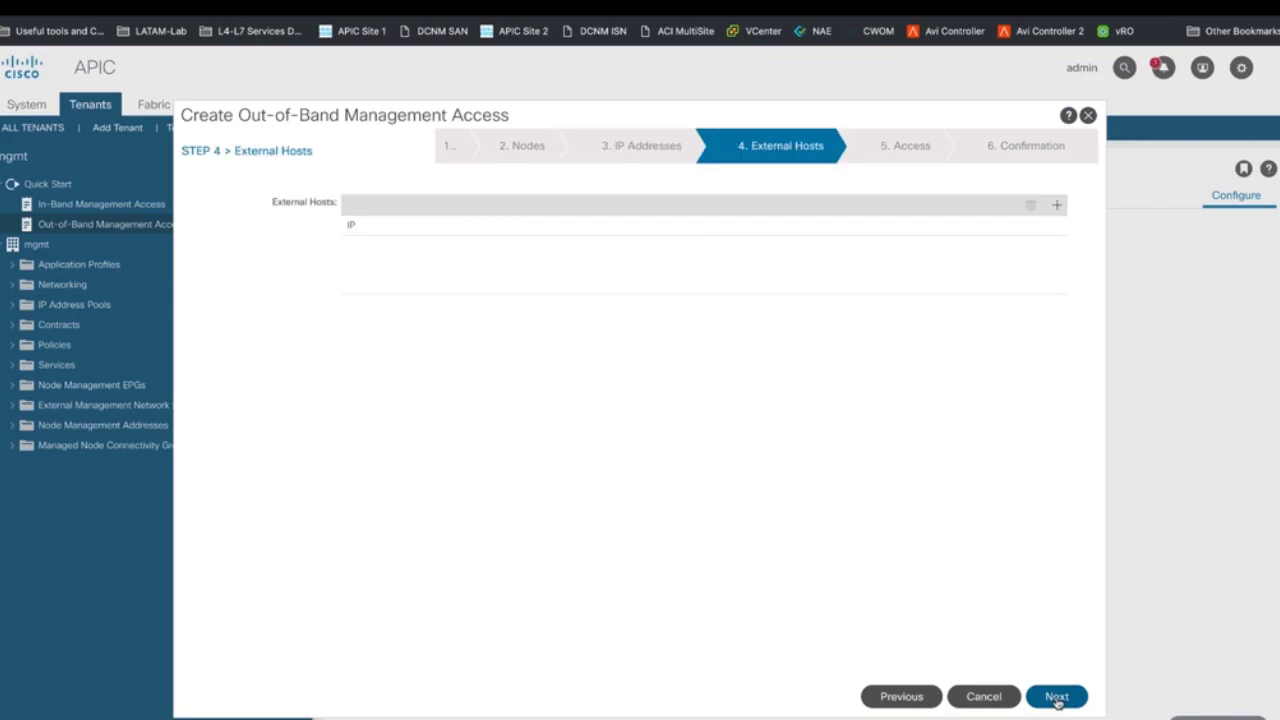
left_click(1057, 205)
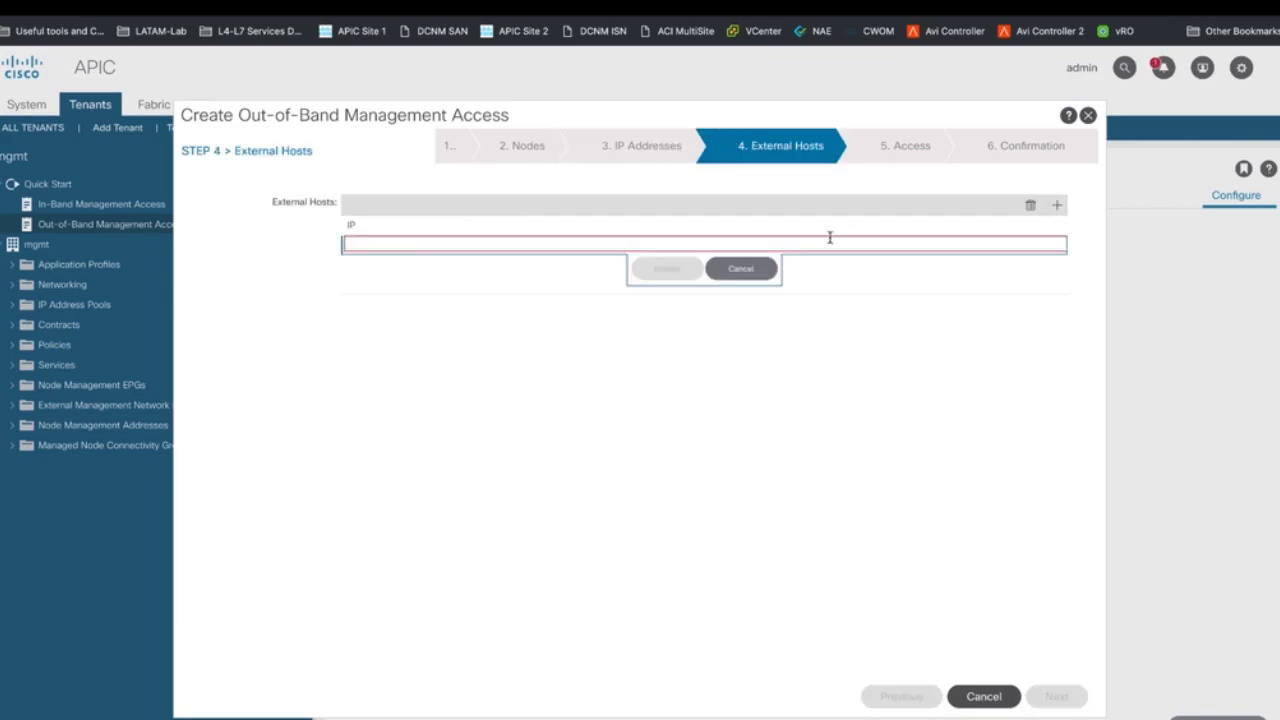
type("0.0.")
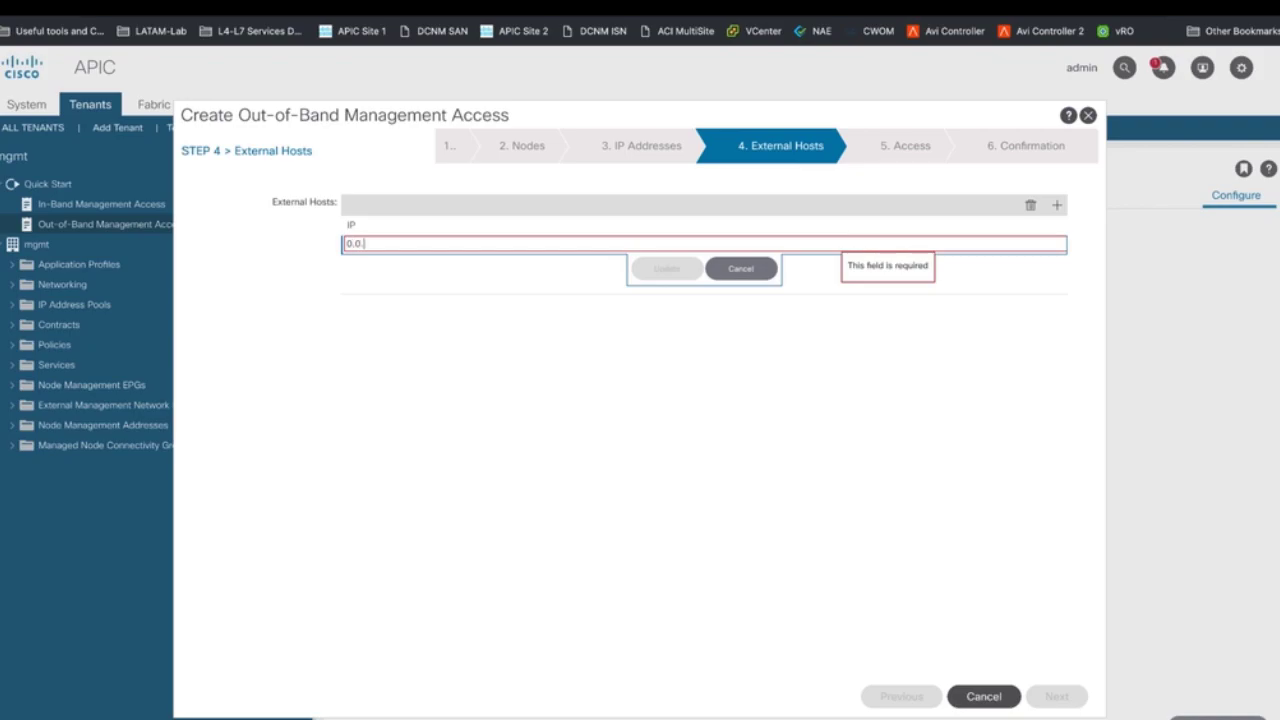
type("0.0/0")
left_click(666, 270)
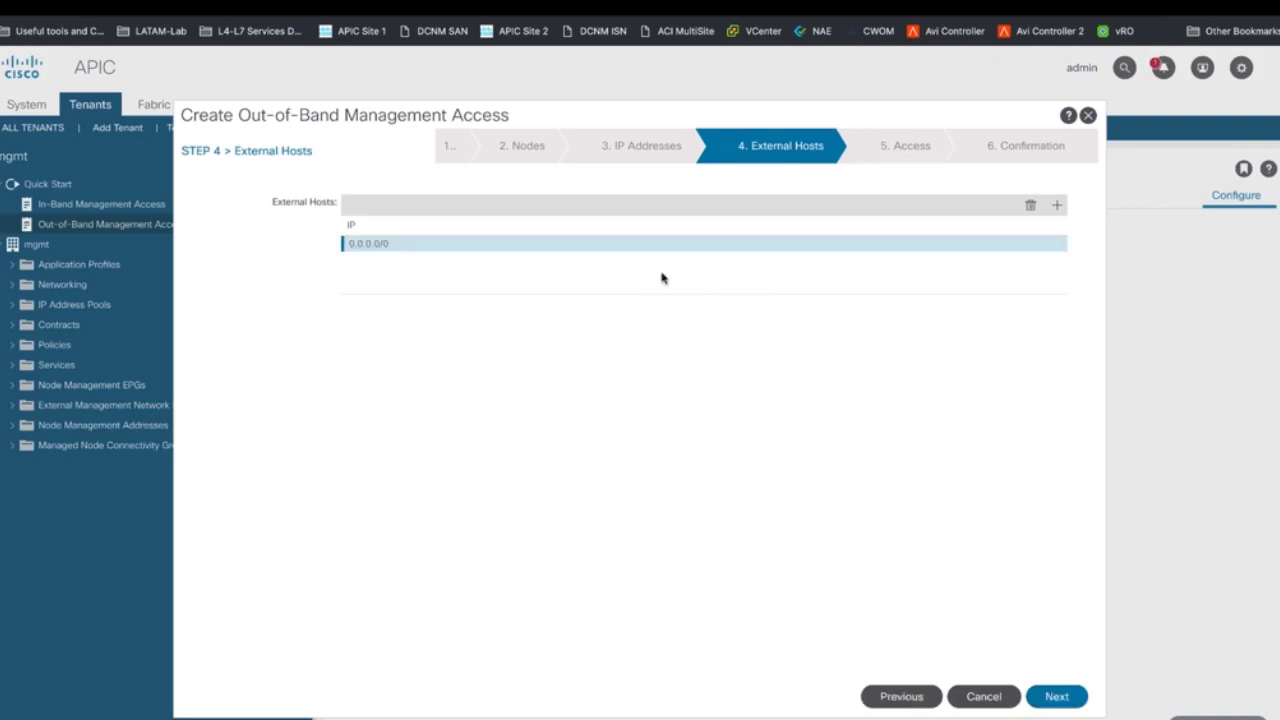
- Add an unspecified EtherType allow-all filter and finish the out-of-band management wizard
left_click(1055, 696)
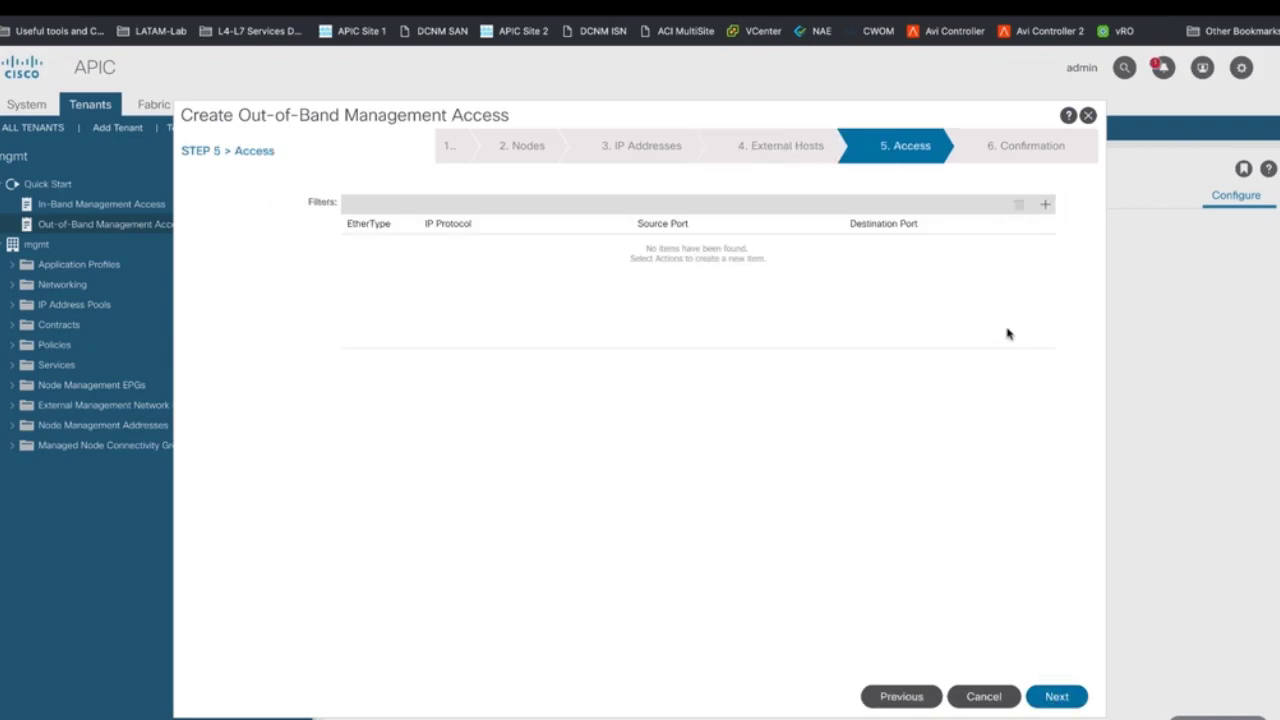
left_click(1045, 205)
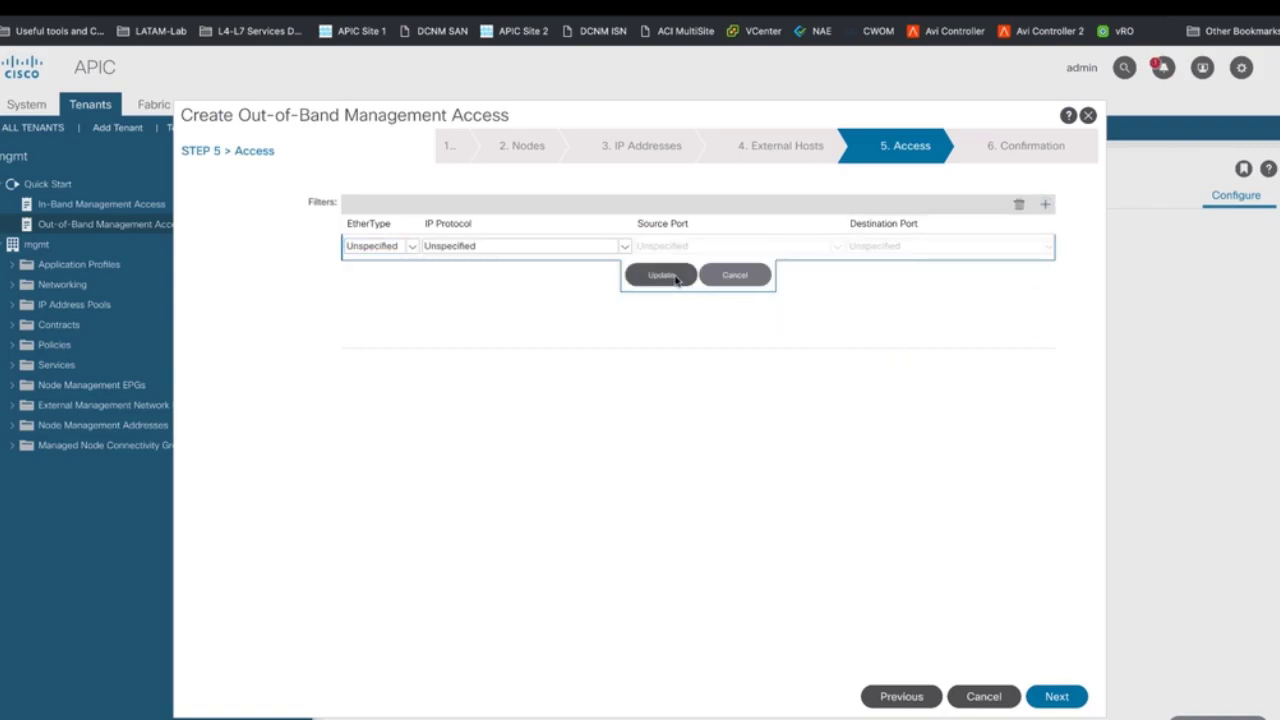
left_click(676, 277)
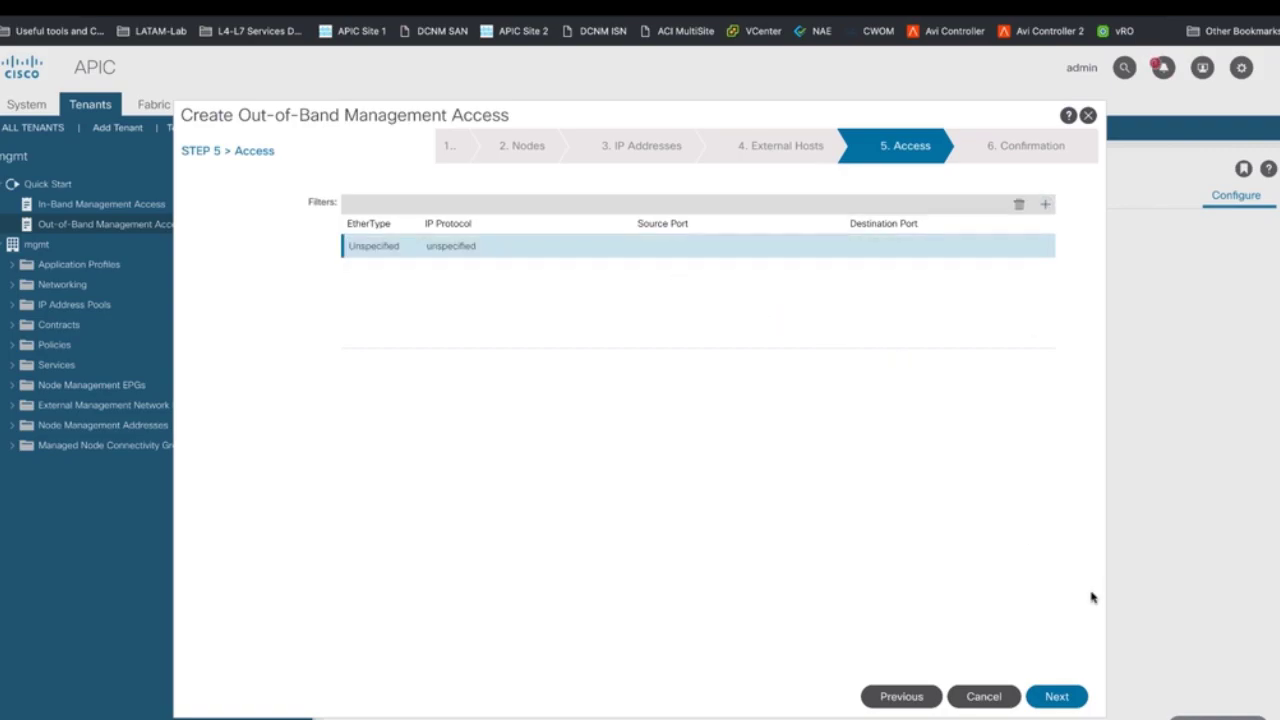
left_click(1047, 698)
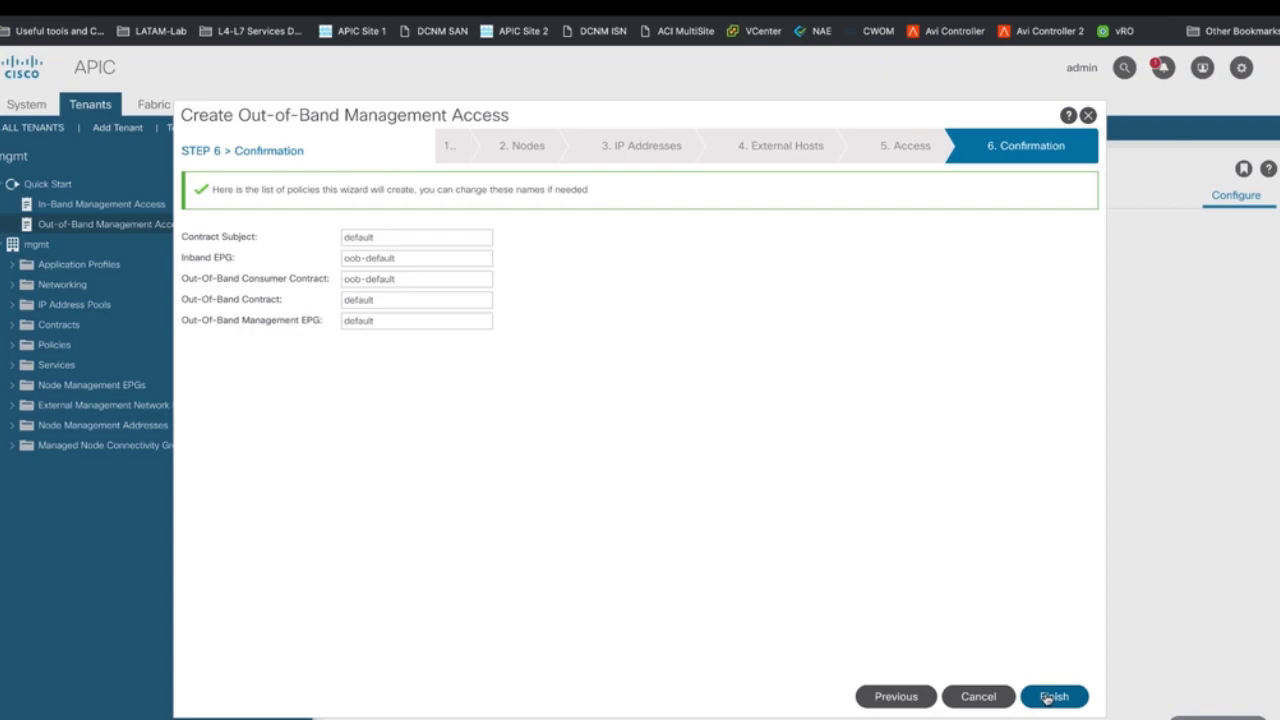
left_click(1047, 698)
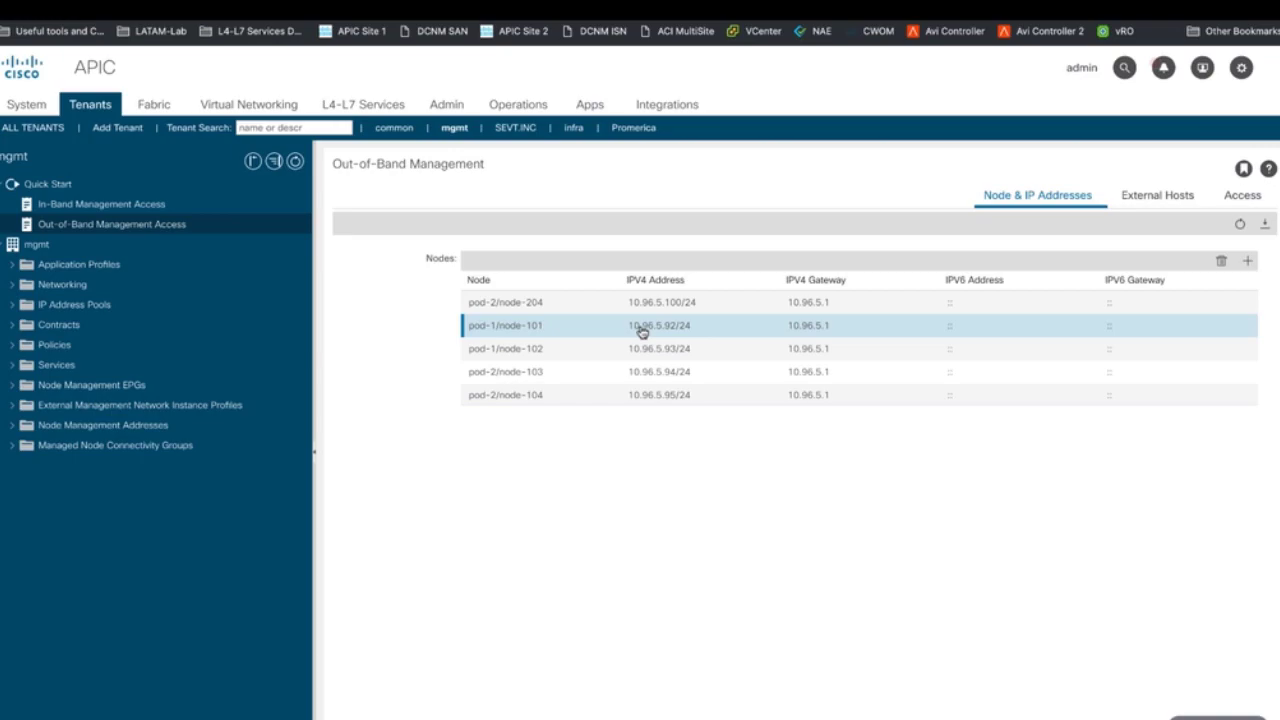
- Copy node-101's address 10.96.5.92 and log in to it as admin with ssh -l admin
double_click(642, 332)
left_click_drag(625, 325, 669, 326)
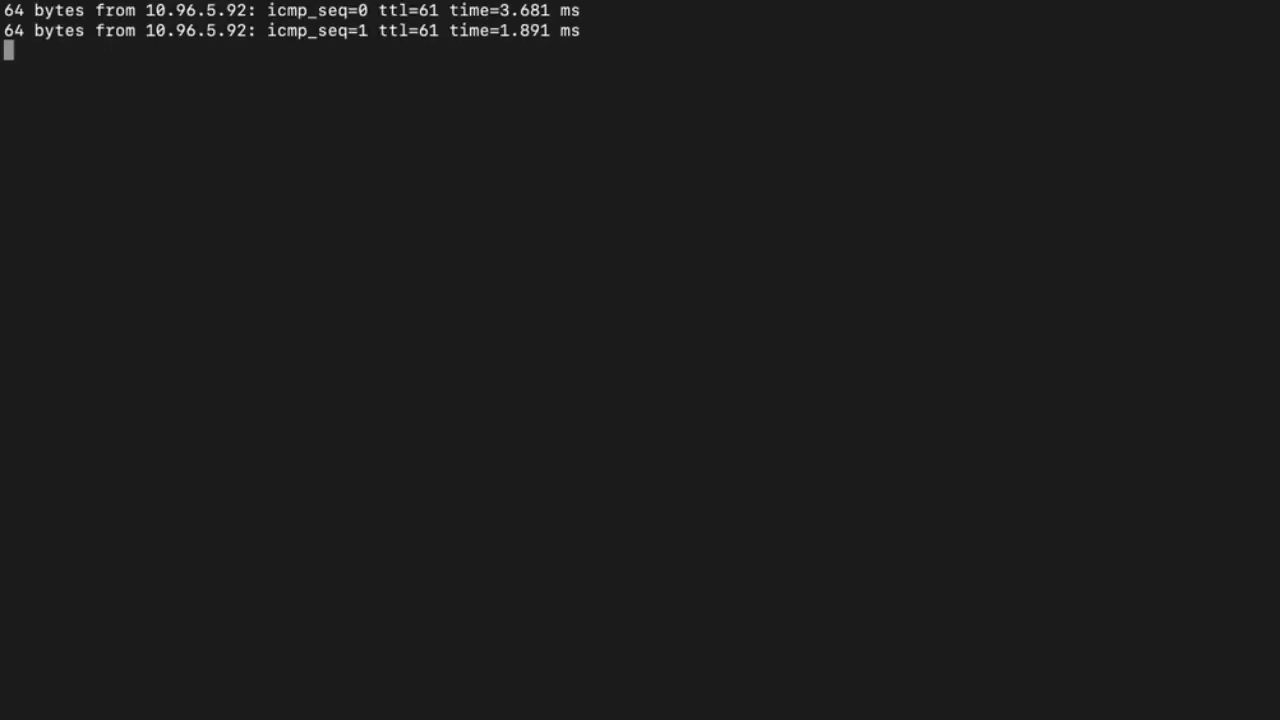
key("ctrl+c")
type("ssh -l admin")
right_click(862, 264)
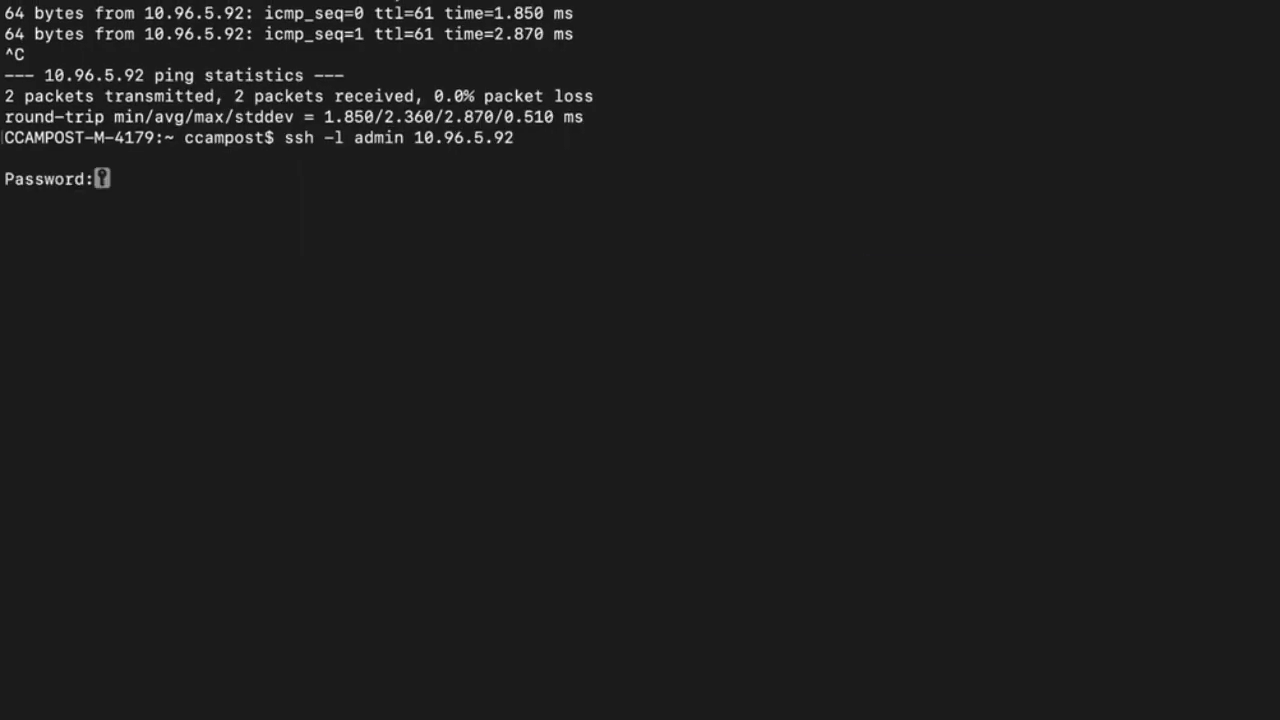
key("Return")
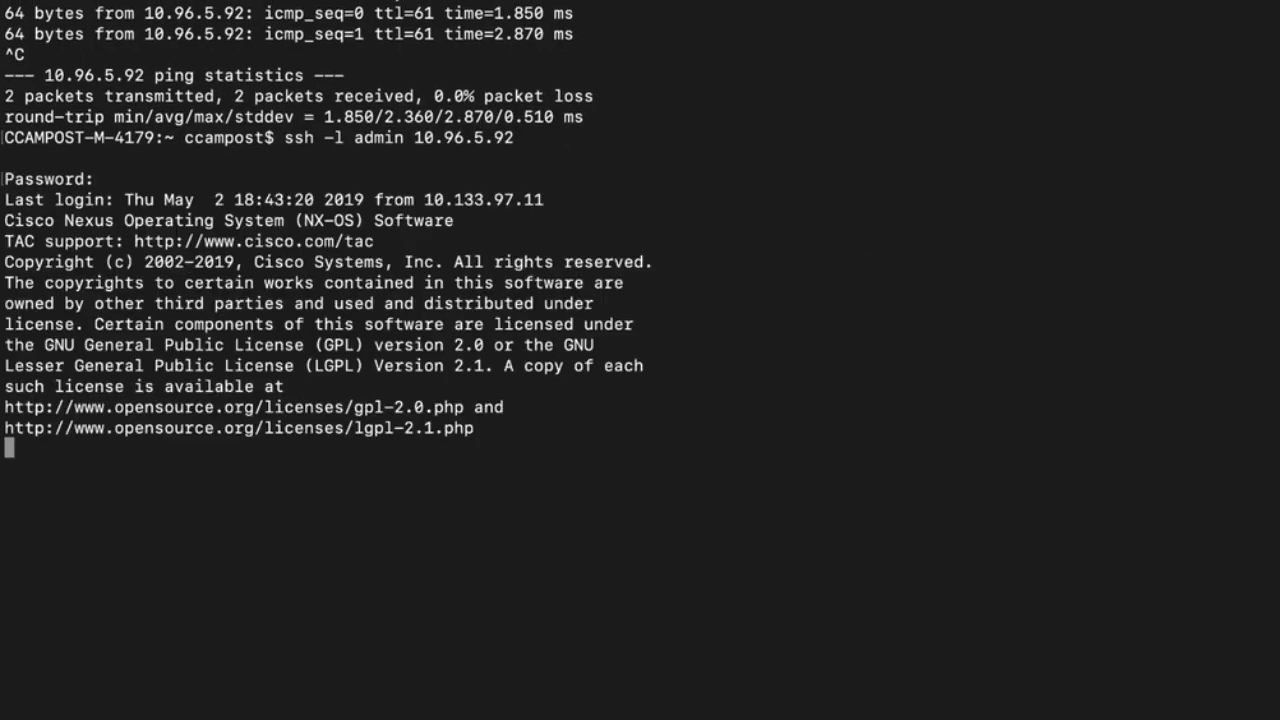
- Check the eth0 routes and run 'ifconfig -a eth0' to confirm the out-of-band settings
key("super+v")
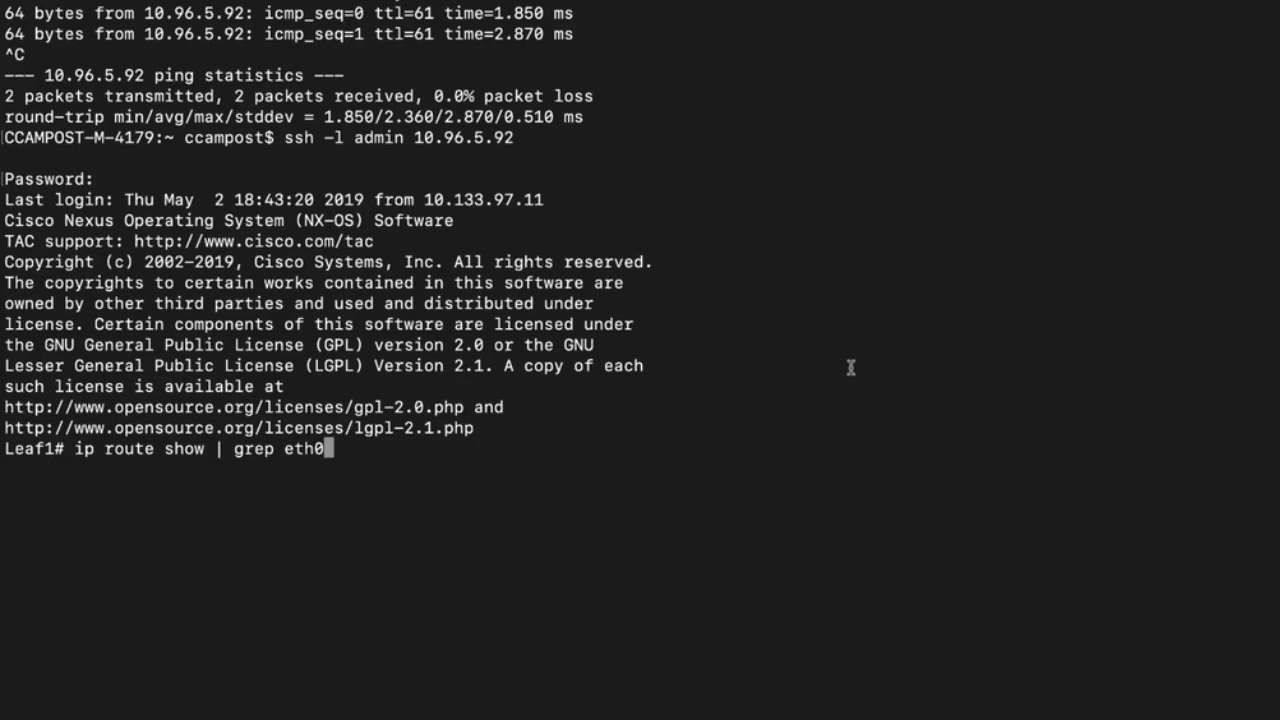
key("Return")
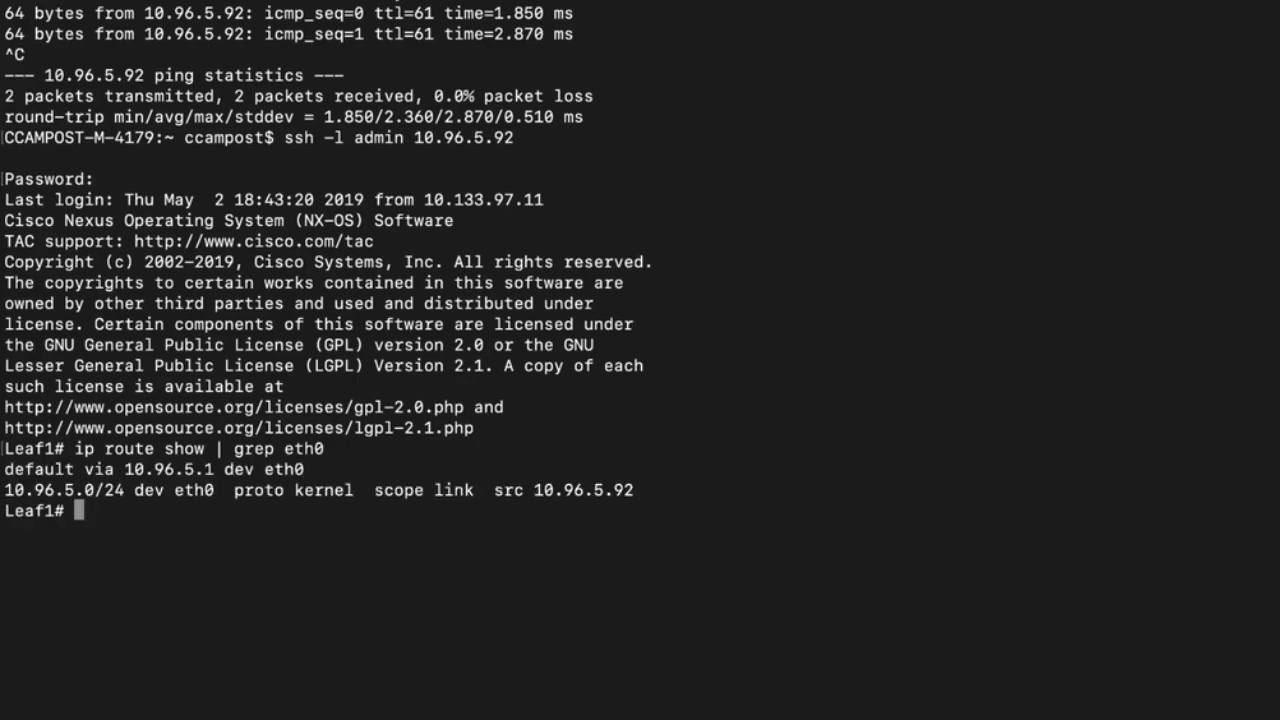
type("ifconfig -a eth0")
key("Return")
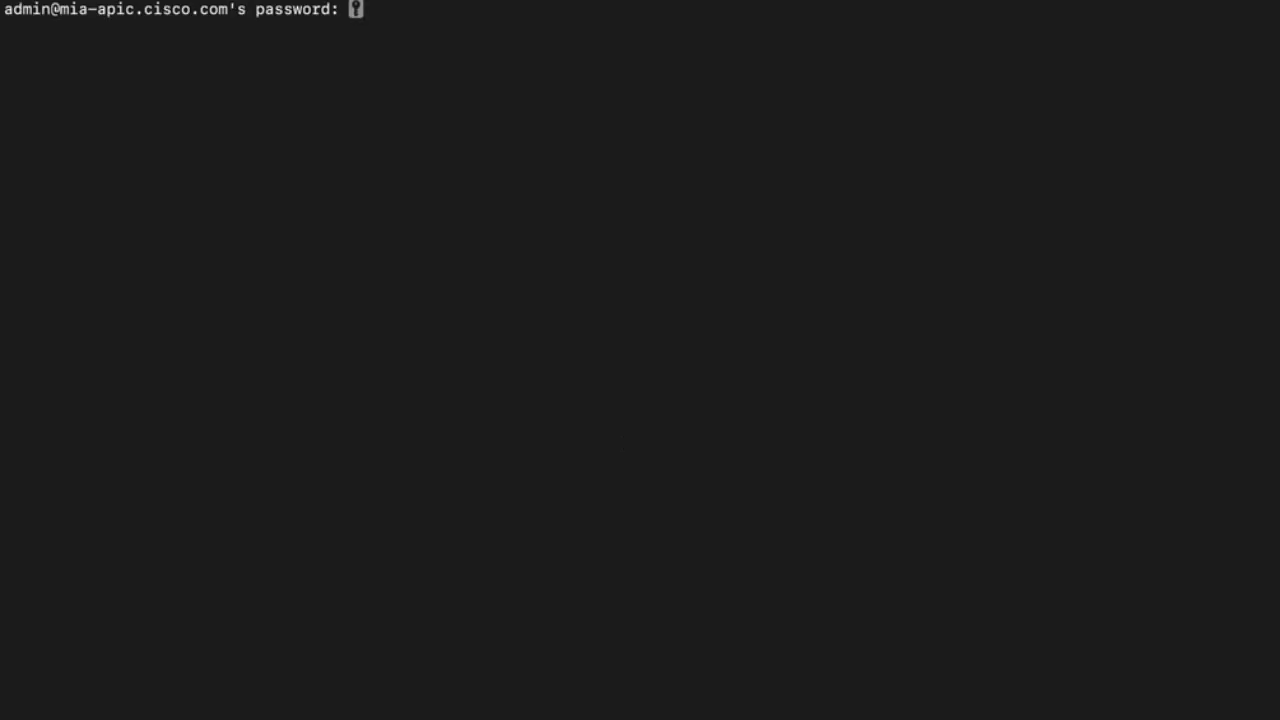
- Run 'show ntpq' on apic1, then SSH to Leaf1 and run 'show ntp peer-status'
key("Return")
type("show ntpq")
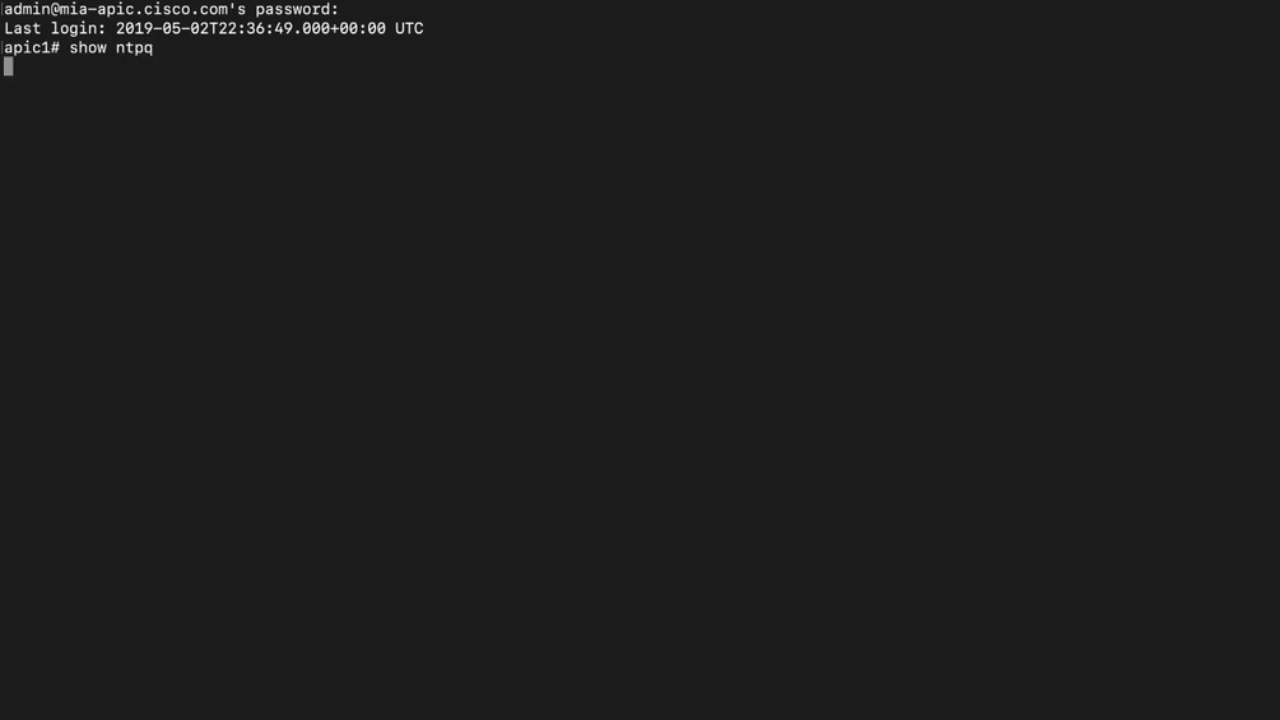
key("Return")
type("ssh Leaf1")
key("Return")
key("Return")
key("Return")
key("Return")
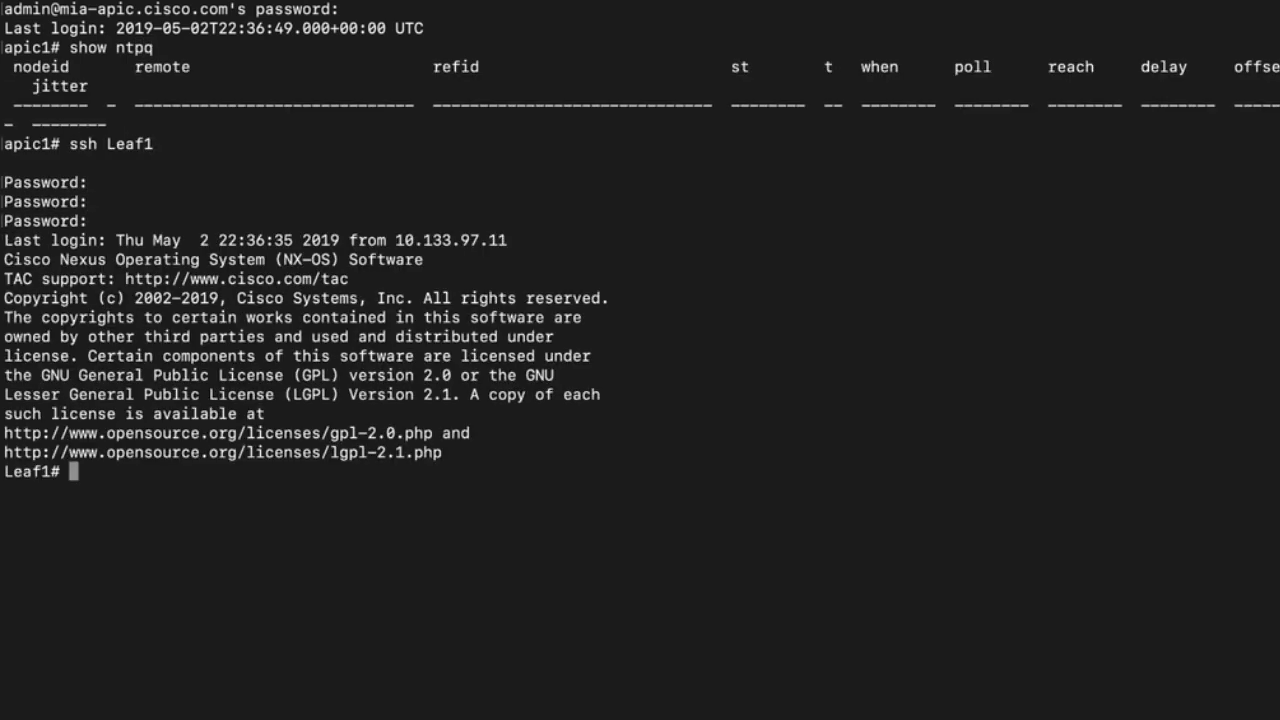
type("show ntp peer-status")
key("Return")
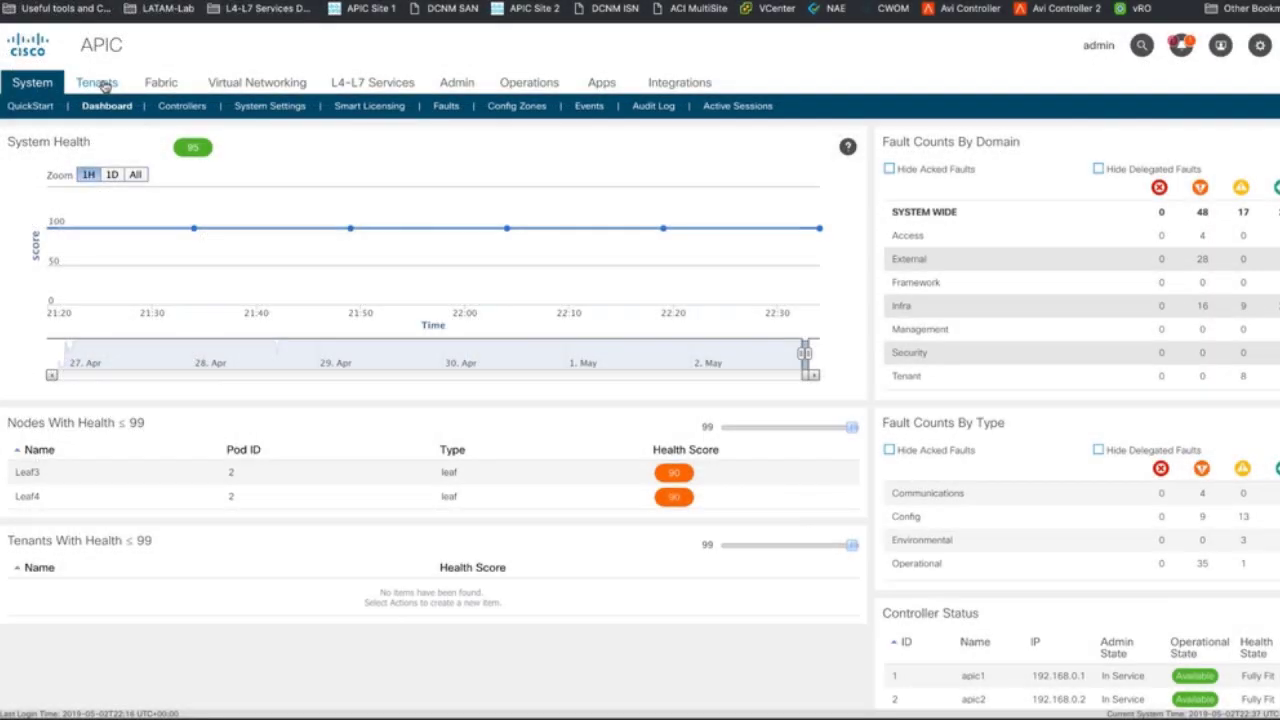
- Start a date and time policy named NTP_Policy with description 'NTP Server Policy'
left_click(160, 83)
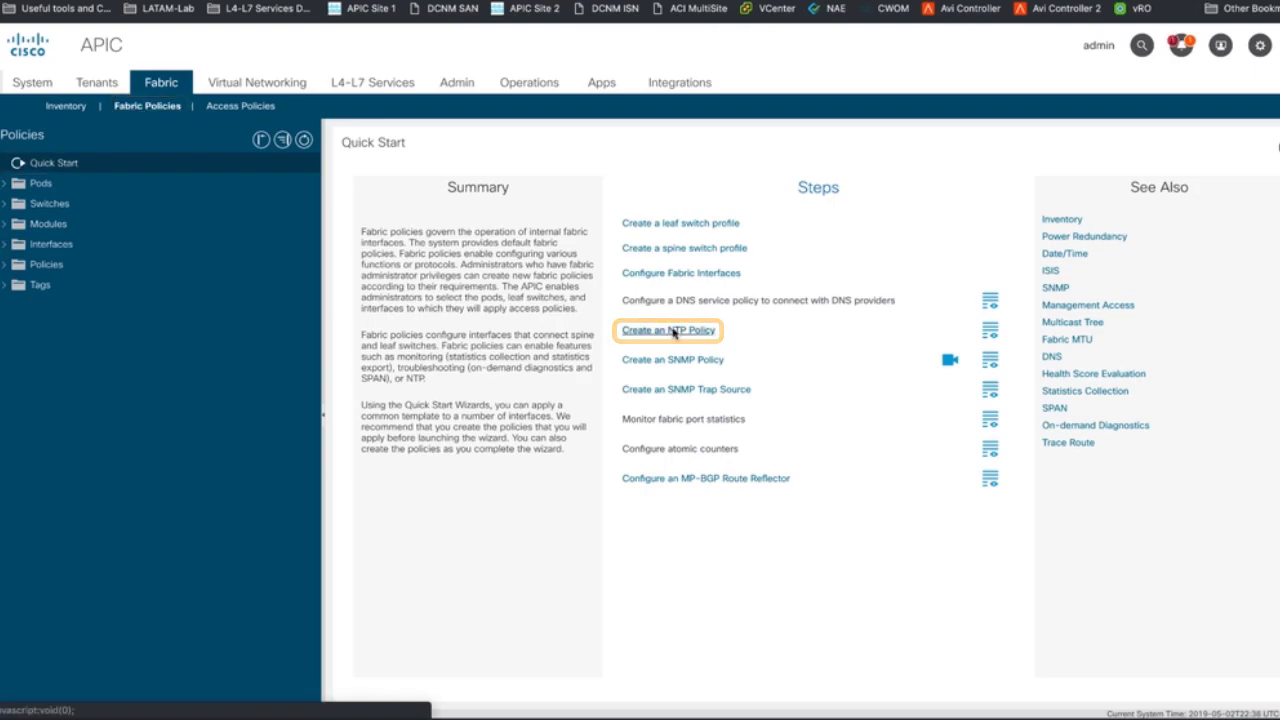
left_click(674, 331)
type("NTP_Policy")
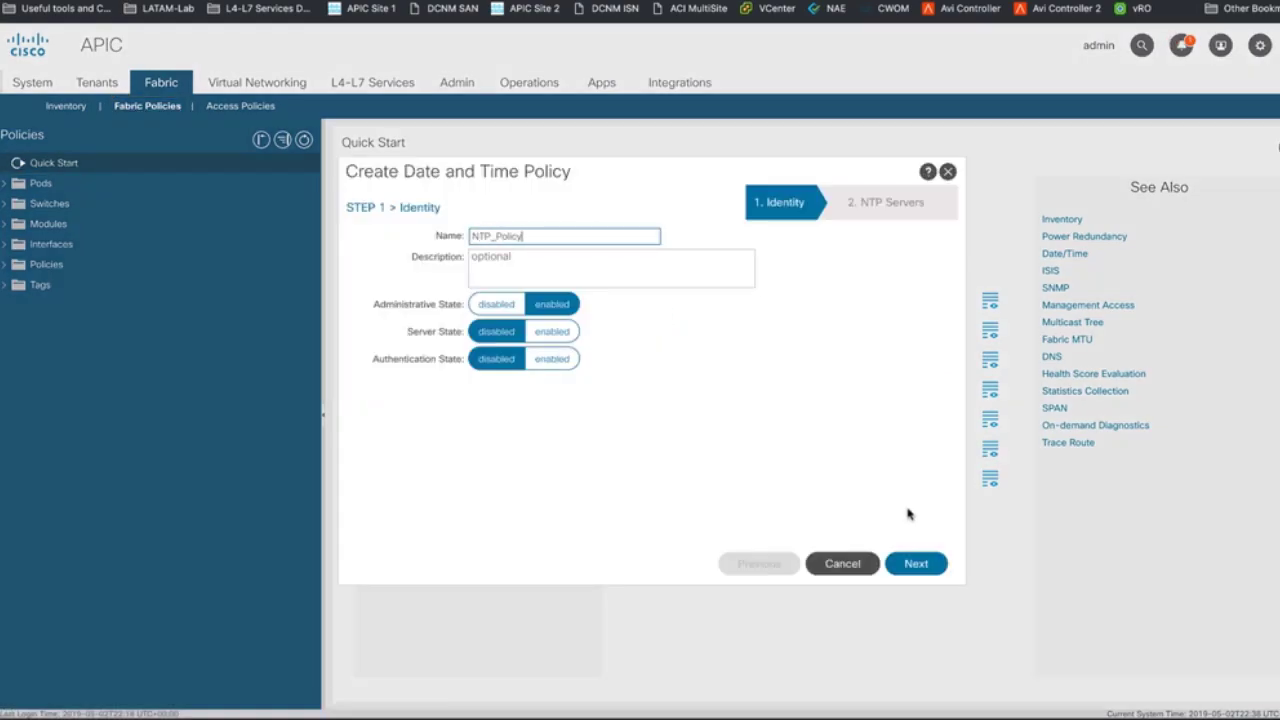
key("Tab")
type("NTP Server Policy")
left_click(916, 563)
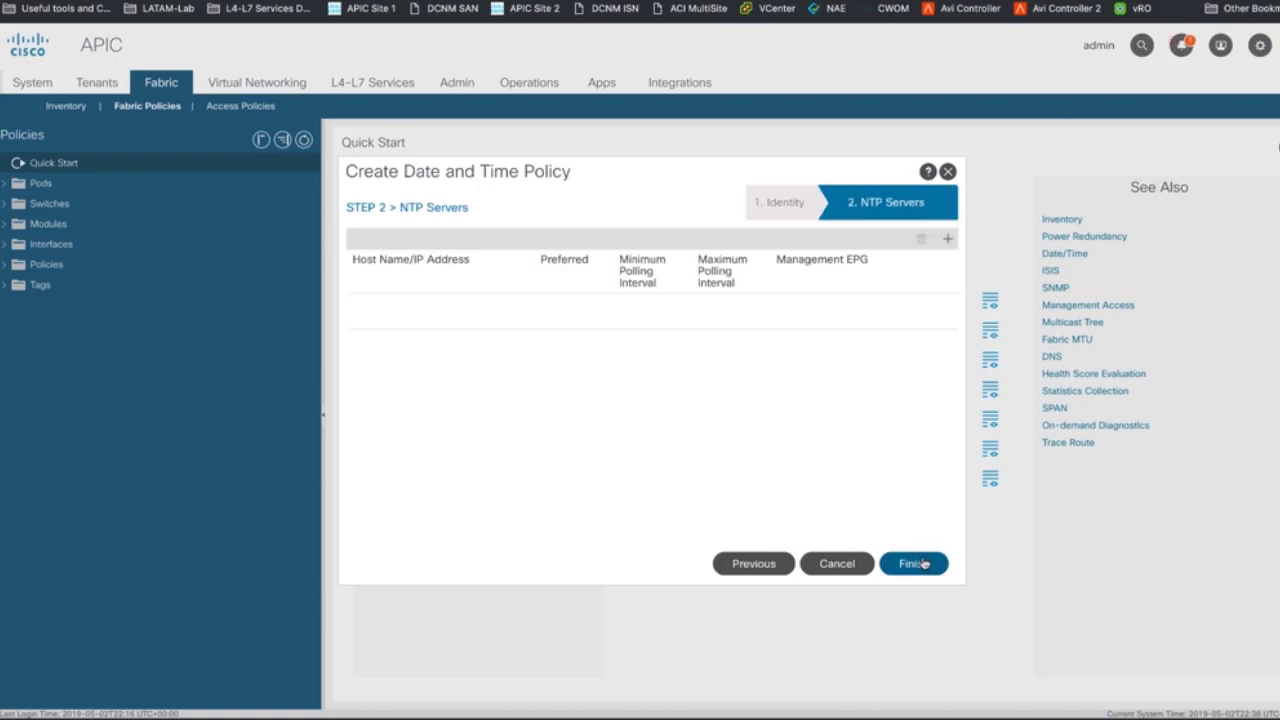
- Add preferred NTP server 10.81.254.131 via the default (Out-of-Band) EPG and finish the policy
left_click(950, 241)
key("ctrl+v")
key("Tab")
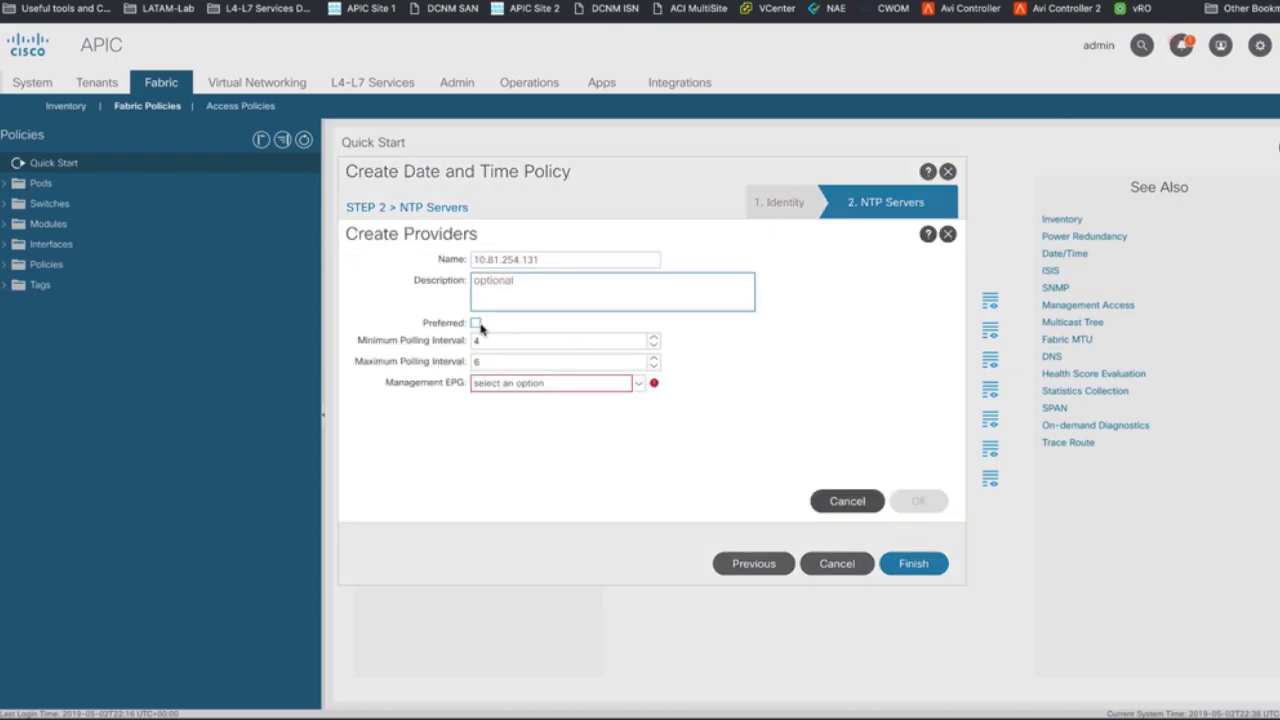
left_click(476, 323)
key("Tab")
left_click(638, 388)
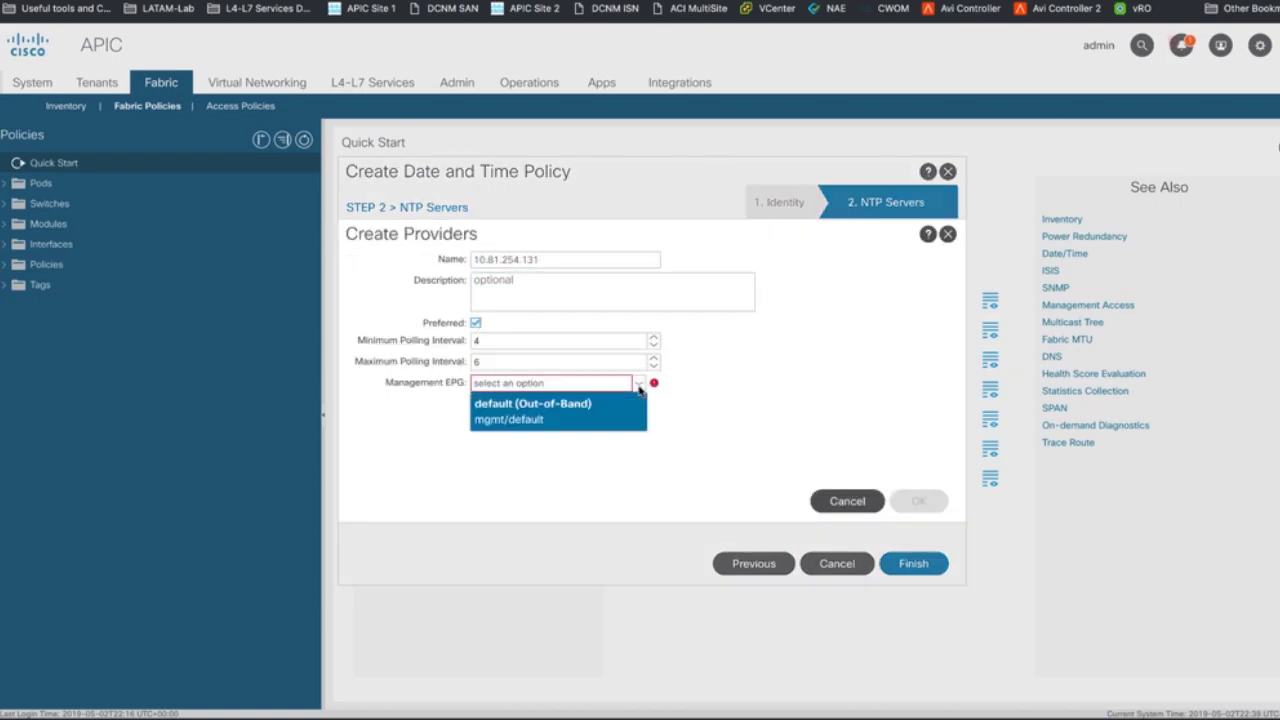
left_click(582, 406)
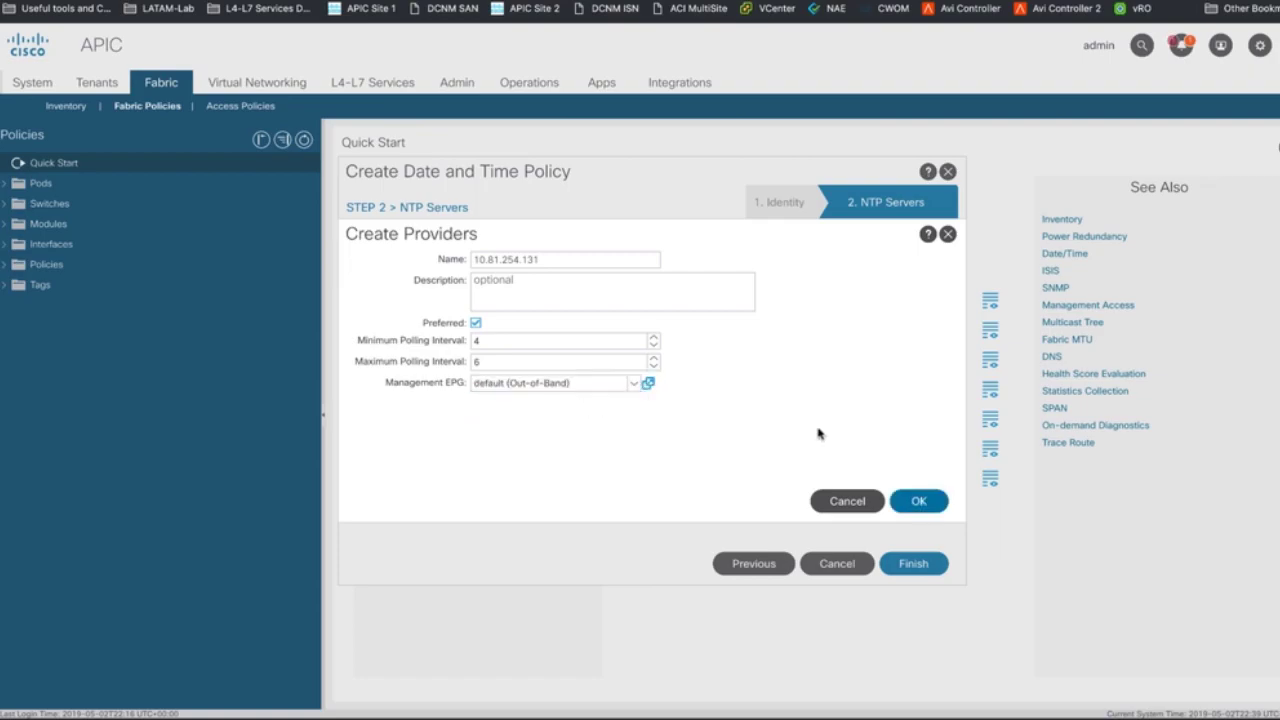
left_click(919, 500)
left_click(914, 563)
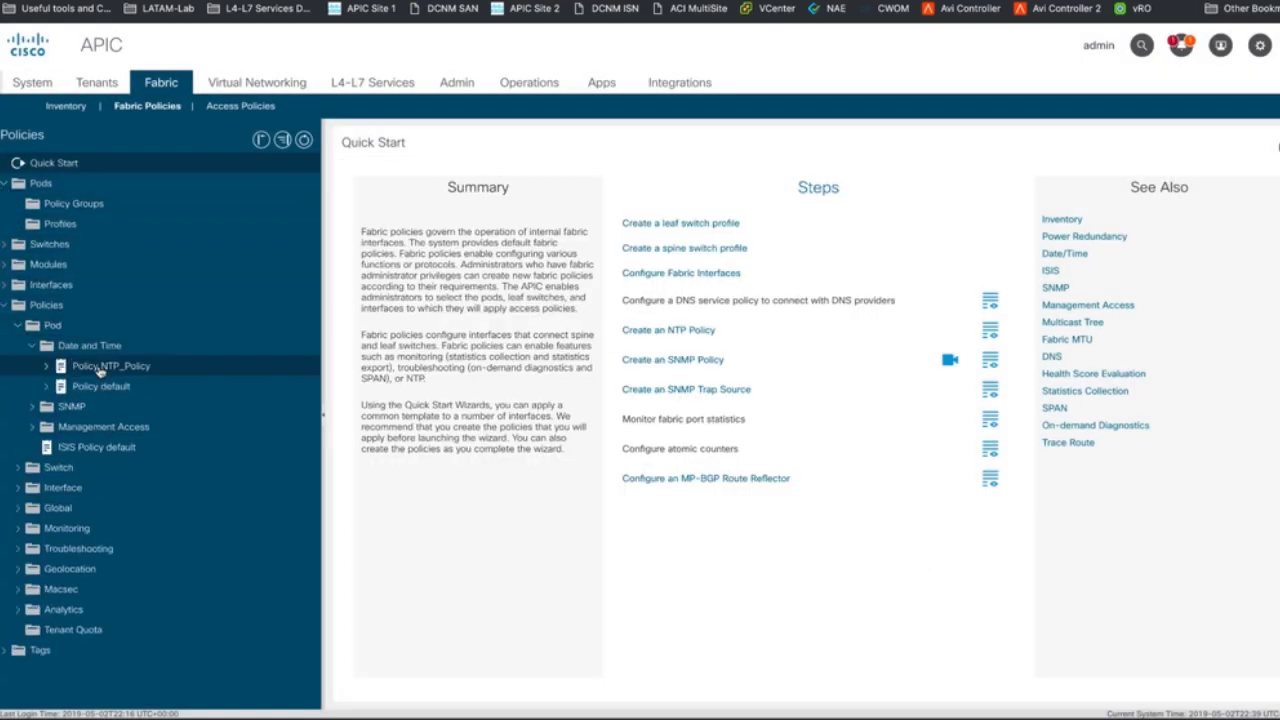
- Create pod policy group NTP_Policy using the NTP_Policy date time policy
left_click(90, 205)
right_click(100, 208)
left_click(140, 223)
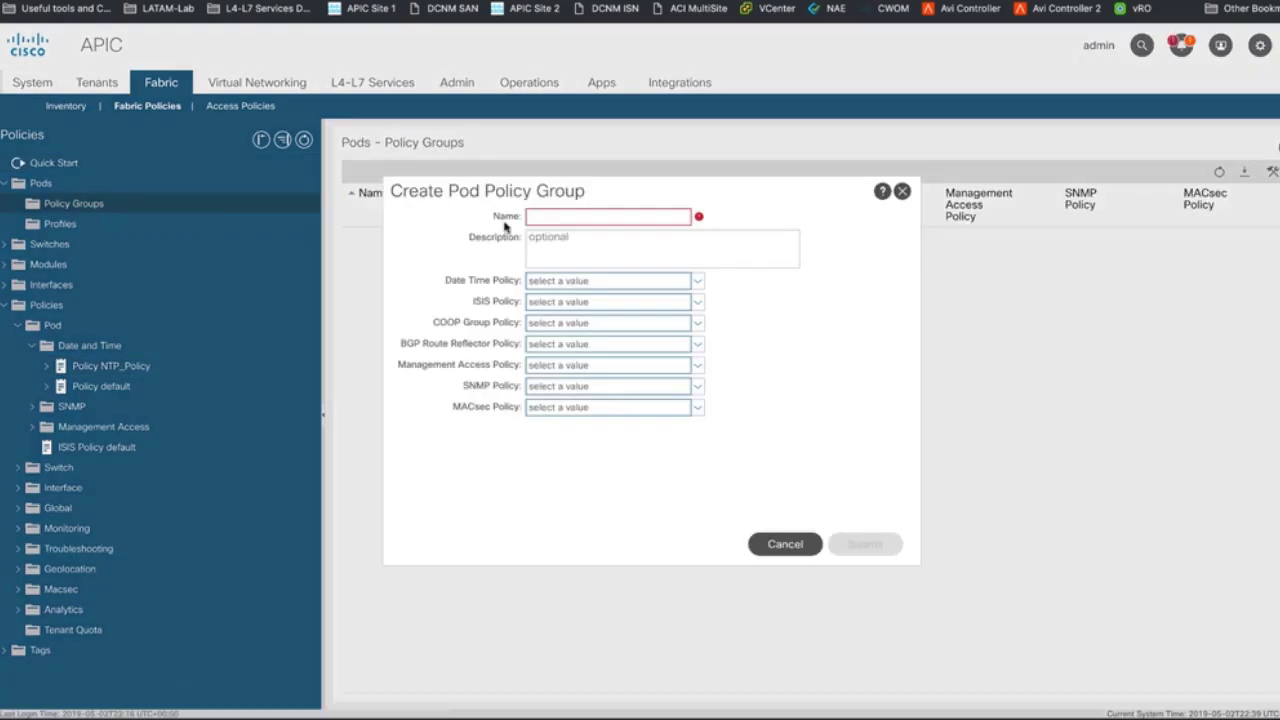
left_click(558, 218)
type("NTP_Policy")
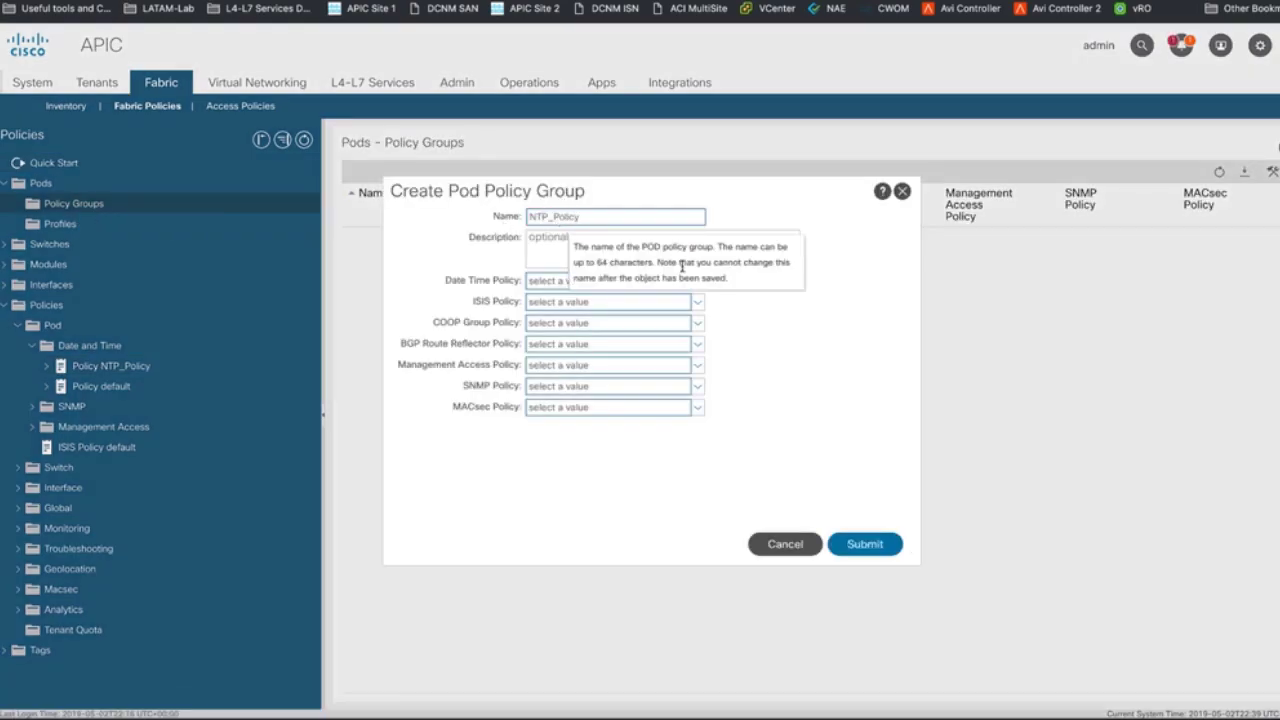
left_click(697, 283)
left_click(586, 343)
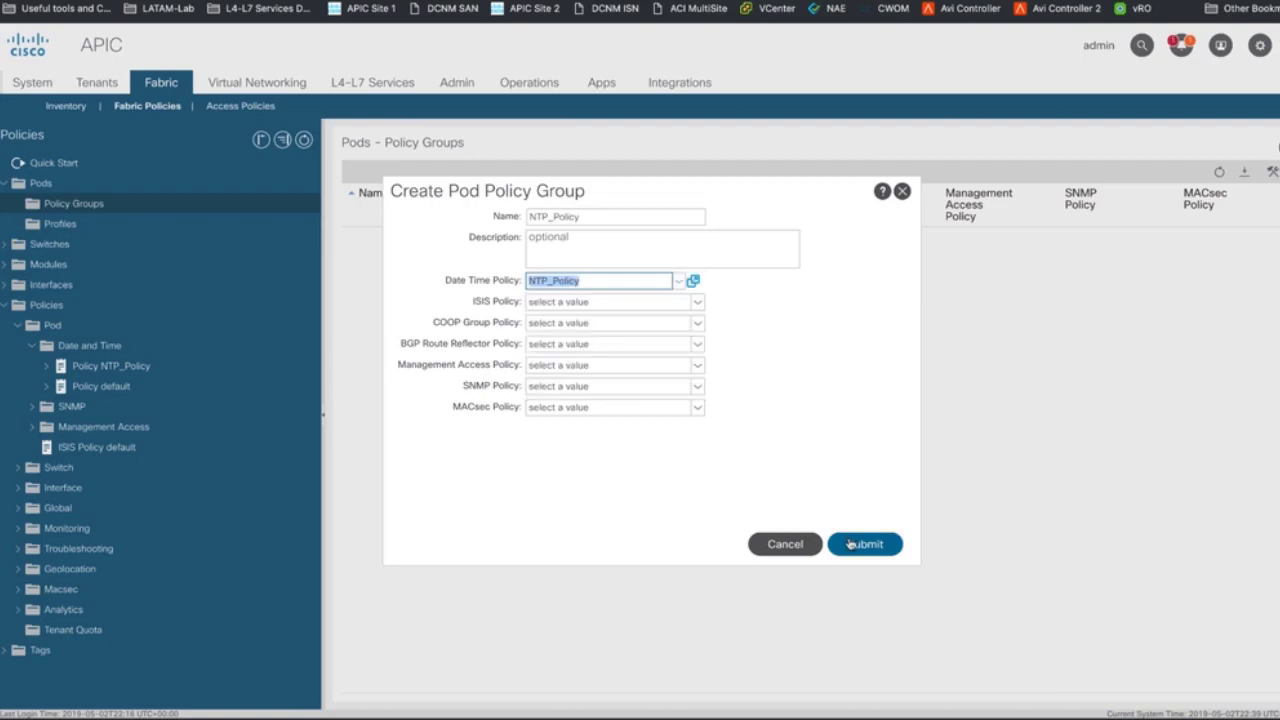
left_click(849, 544)
- Create pod profile NTP_Profile with selector AllPods, type ALL, and policy group NTP_Policy
left_click(60, 244)
right_click(64, 246)
left_click(190, 258)
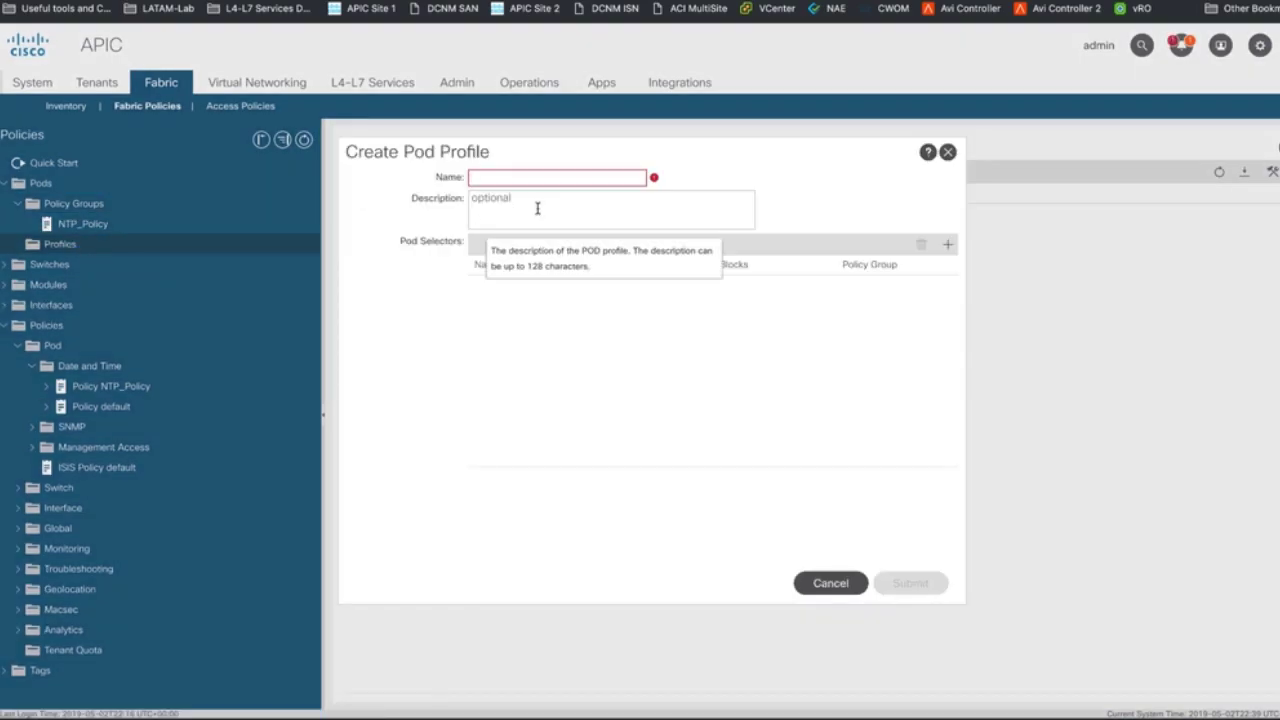
type("NTP_Profile")
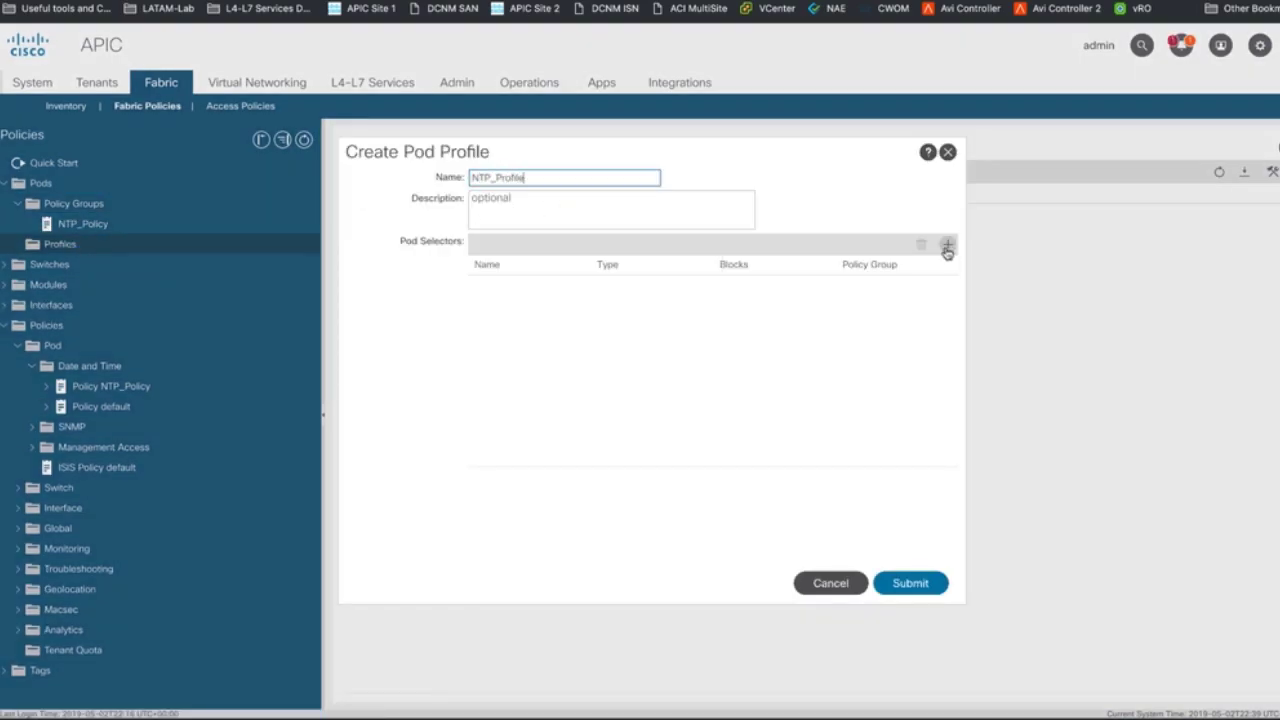
left_click(948, 244)
left_click(536, 283)
type("AllPods")
left_click(650, 283)
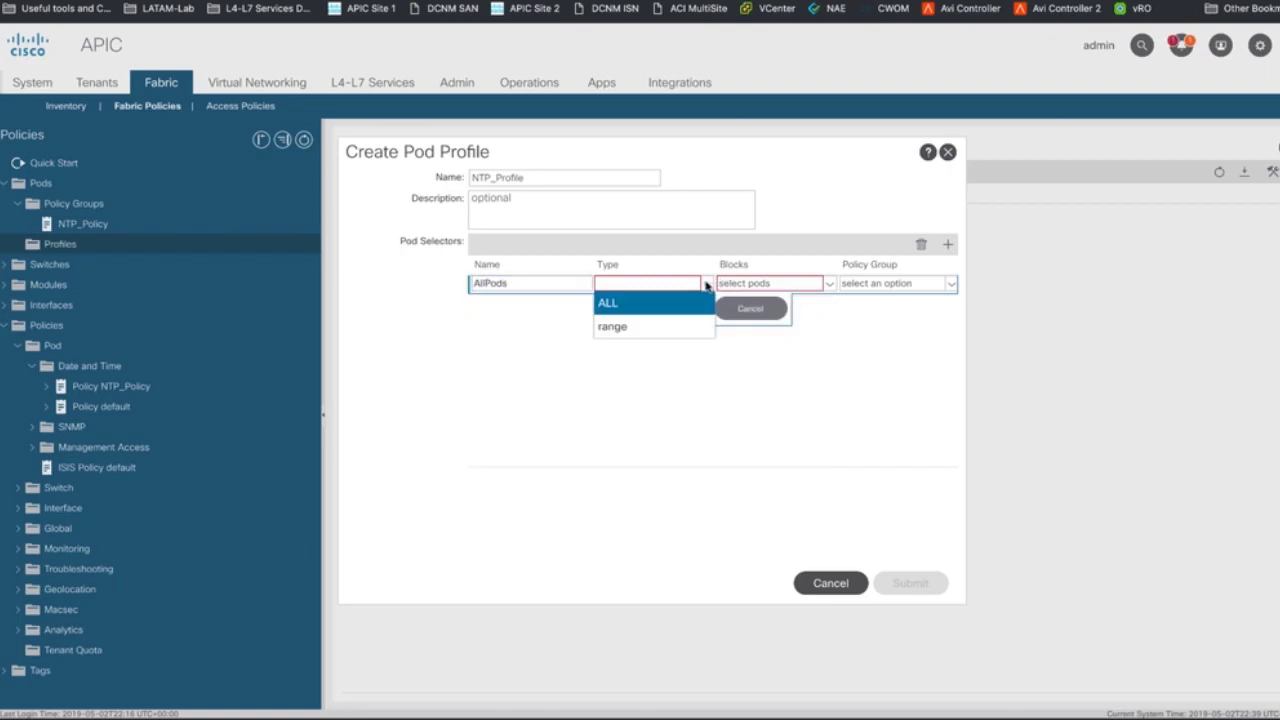
left_click(663, 300)
left_click(926, 289)
left_click(883, 298)
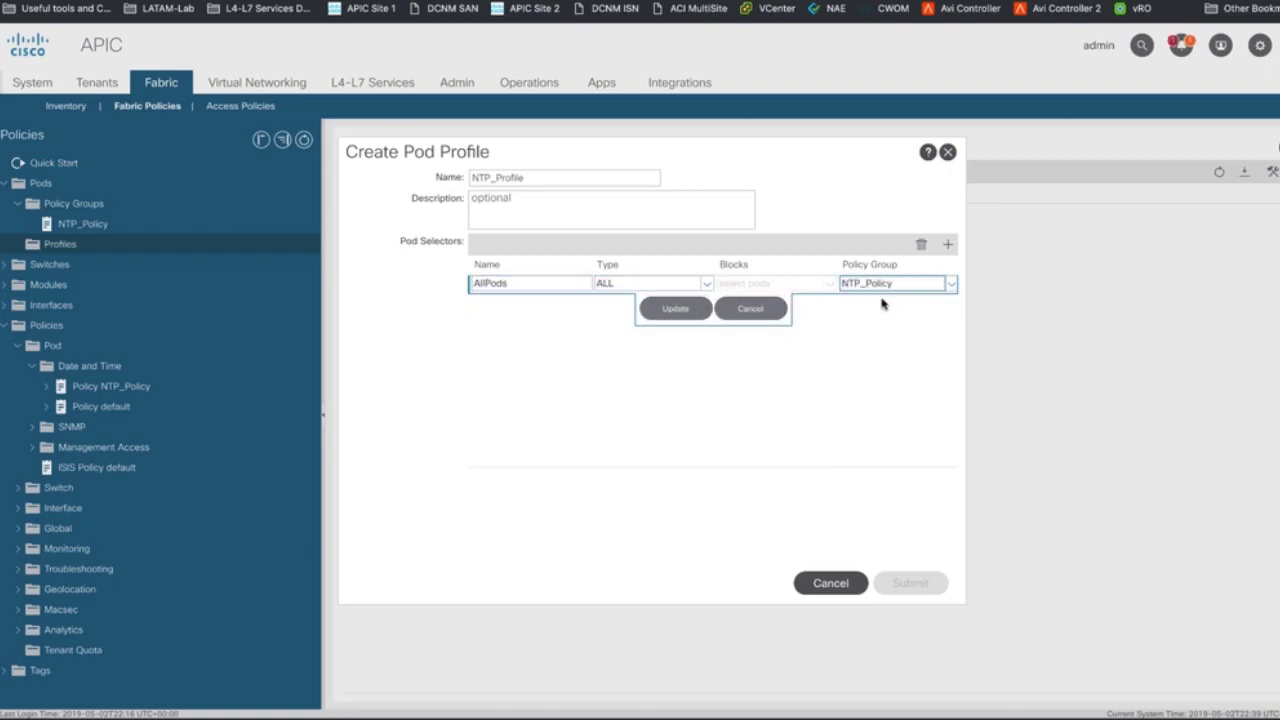
left_click(665, 310)
left_click(908, 583)
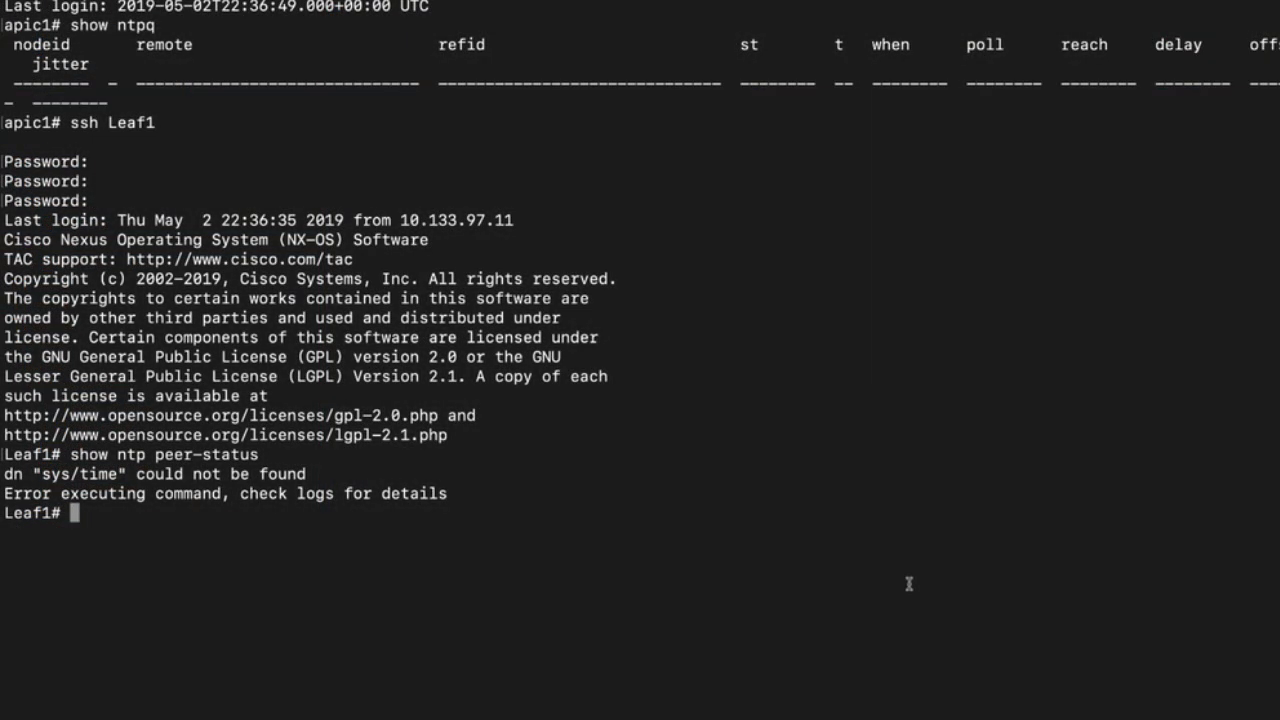
- Re-run 'show ntp peer-status' on Leaf1 to confirm peer 10.81.254.131, then exit the leaf
key("Up")
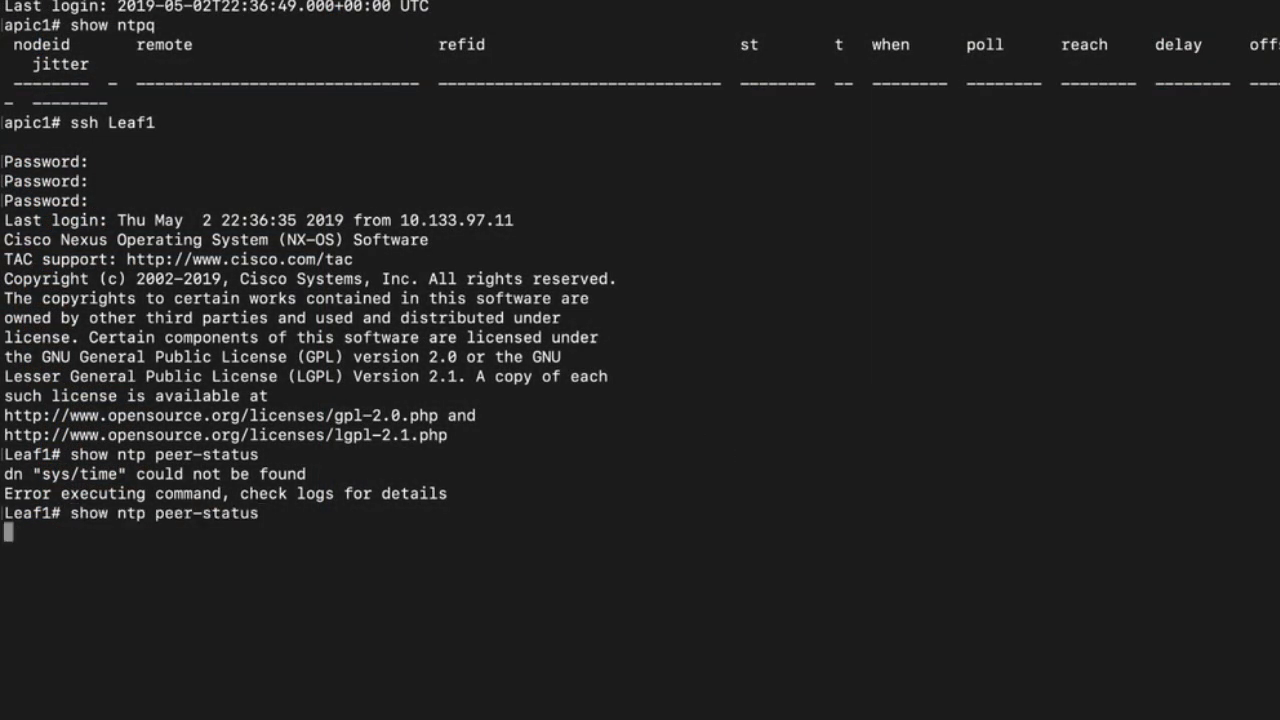
key("Return")
key("Up")
key("Return")
type("exit")
key("Return")
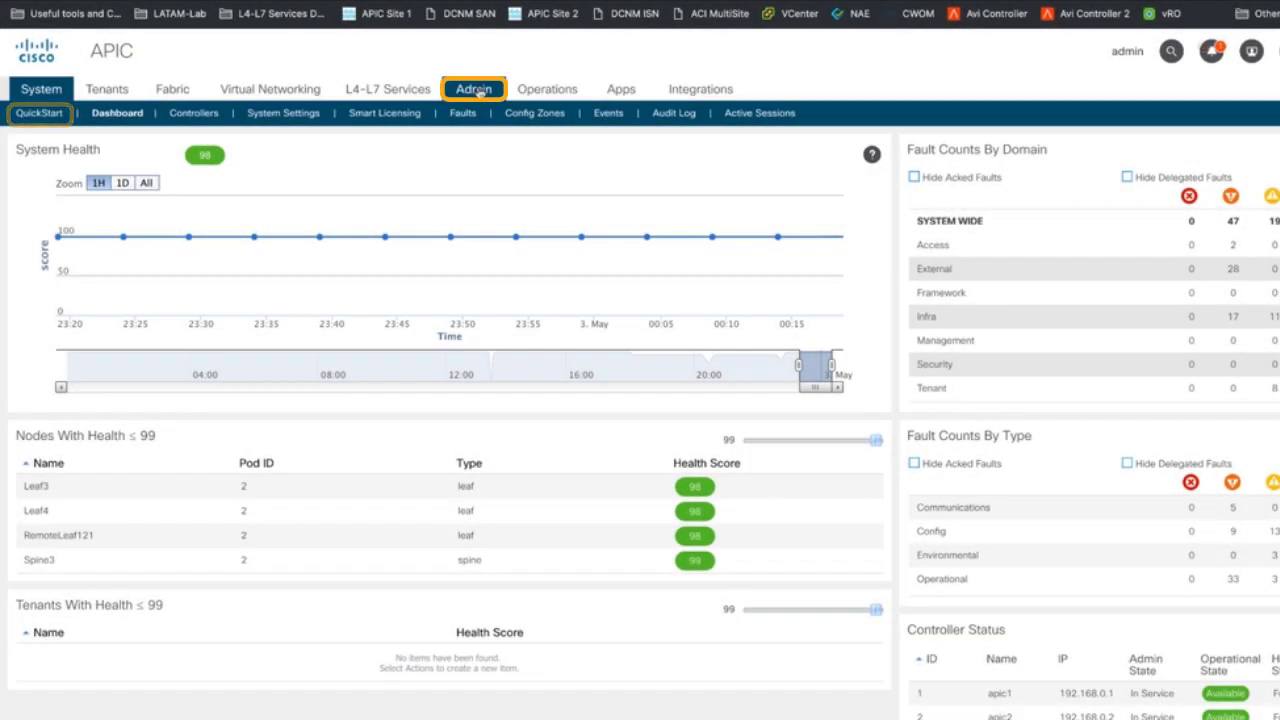
- Start a new local user with login ID 'test', a password, and the name Test
left_click(476, 90)
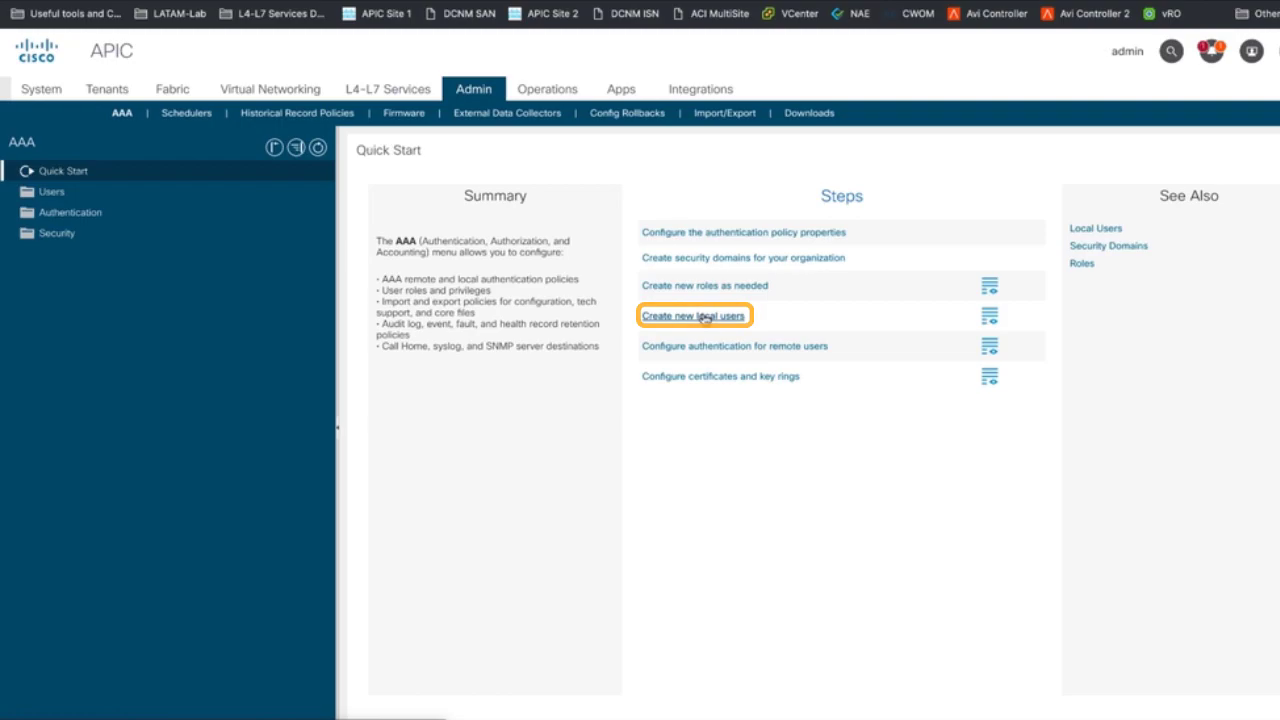
left_click(705, 317)
type("test")
key("Tab")
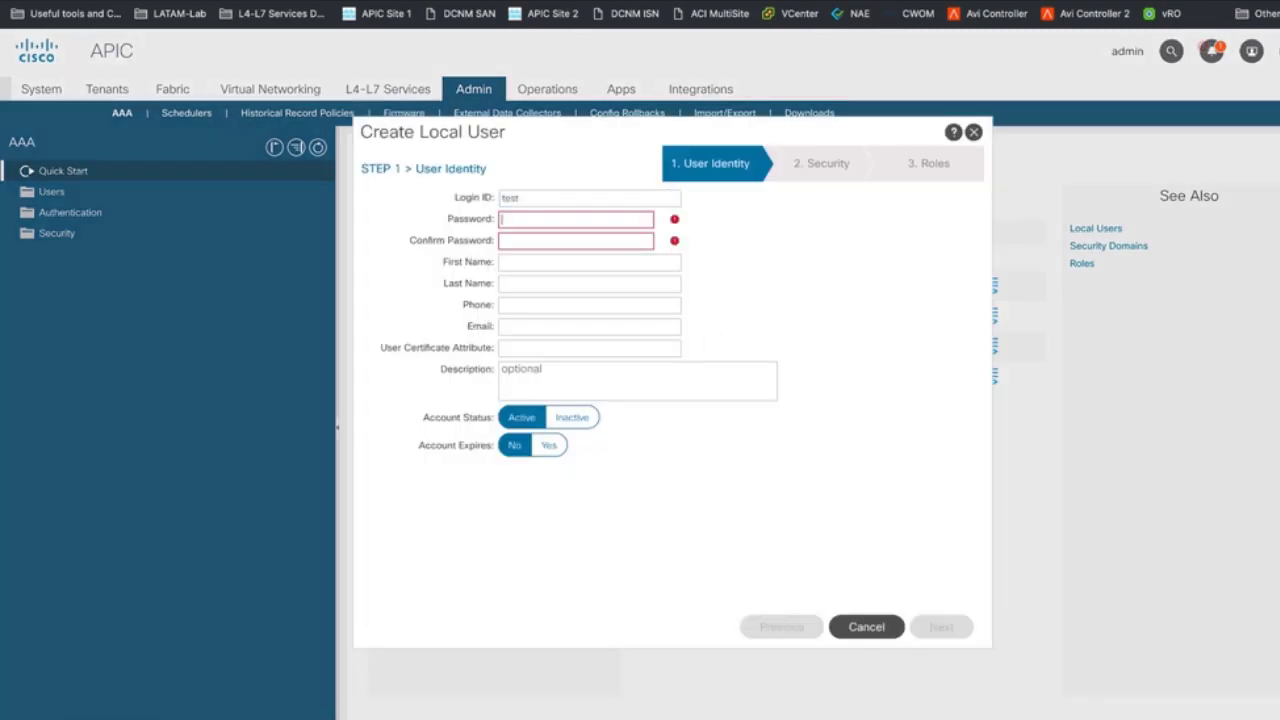
type("C1sco12345")
key("Tab")
type("C1sco12345")
key("Tab")
type("Test")
key("Tab")
type("Test")
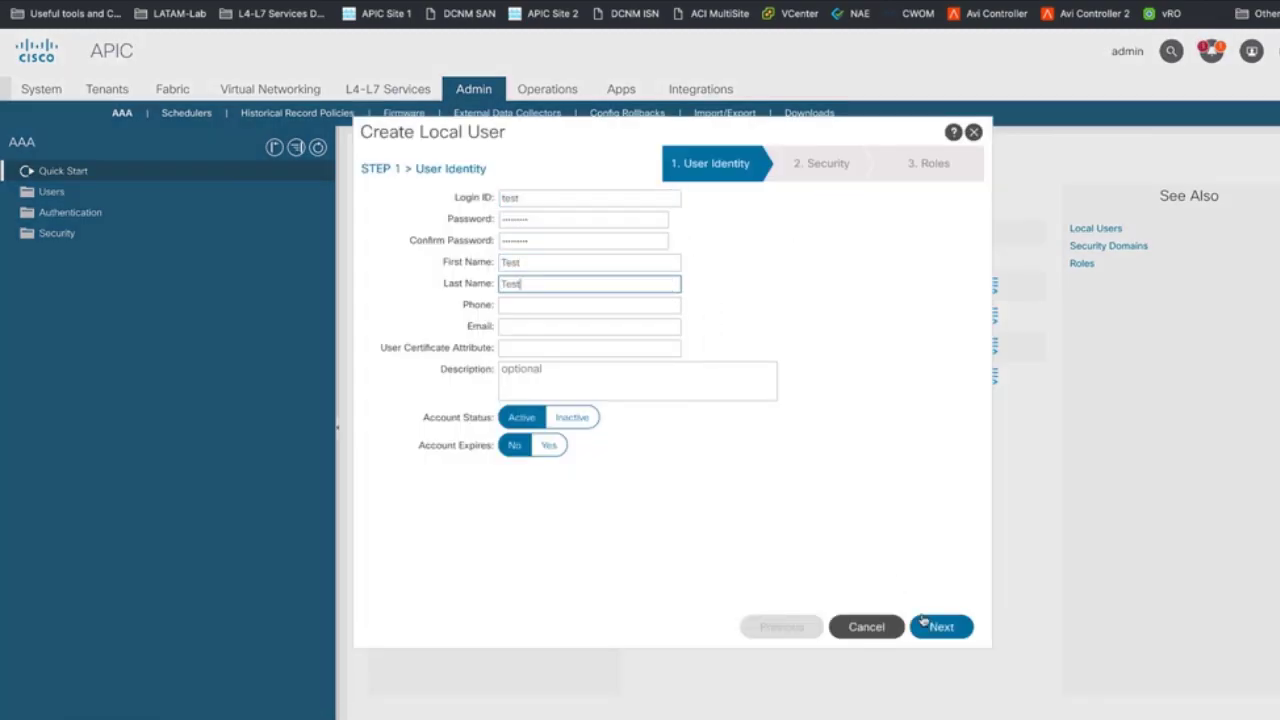
left_click(924, 622)
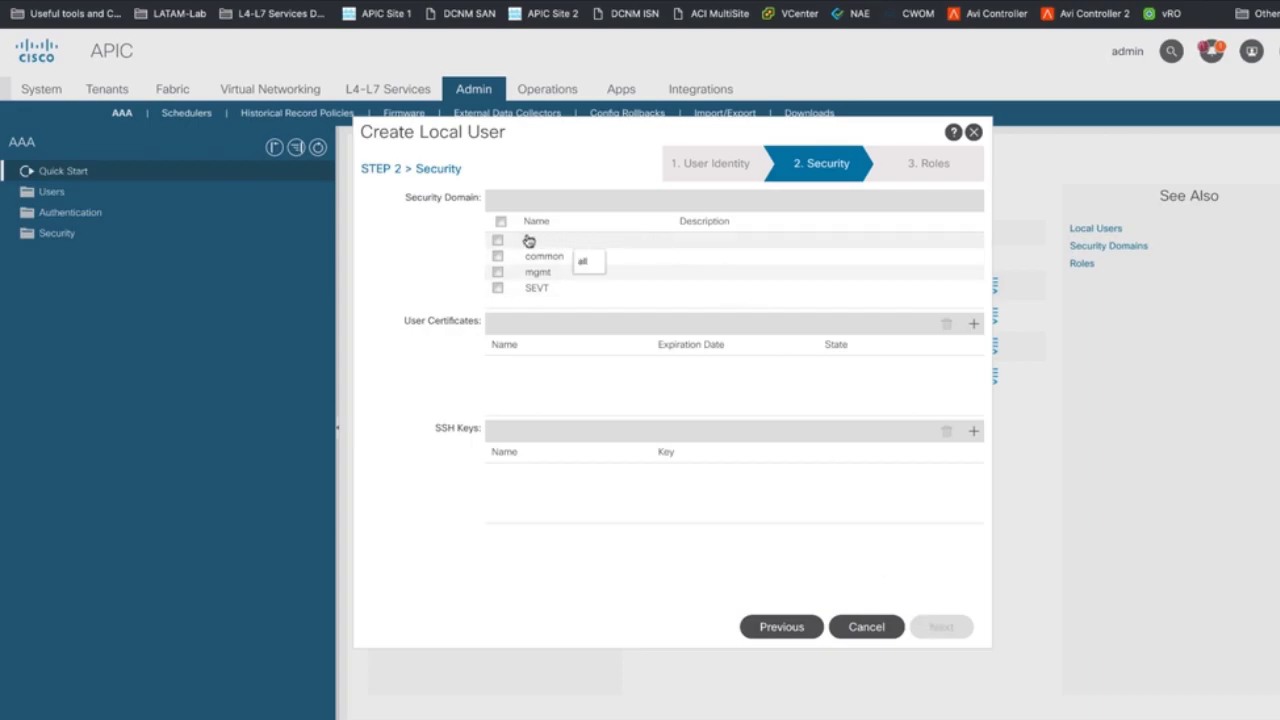
- Put the user in security domain all with the admin role and write privilege, then finish
left_click(498, 241)
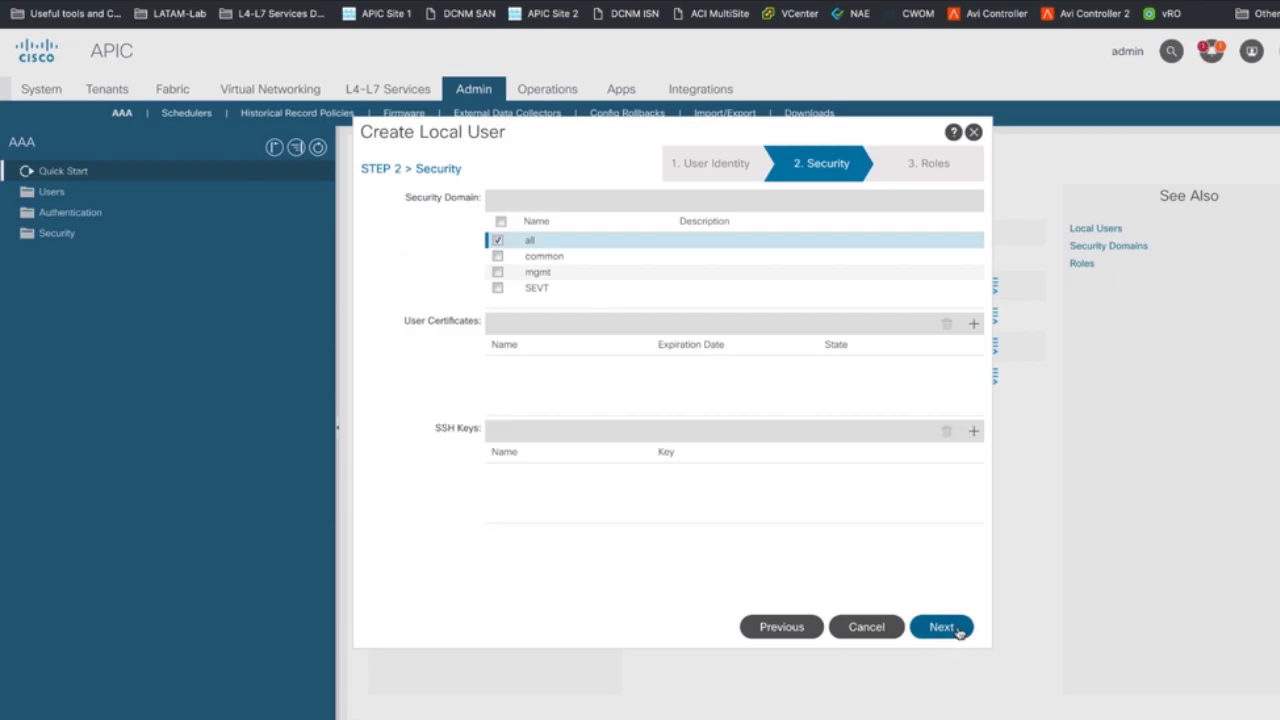
left_click(941, 627)
left_click(973, 200)
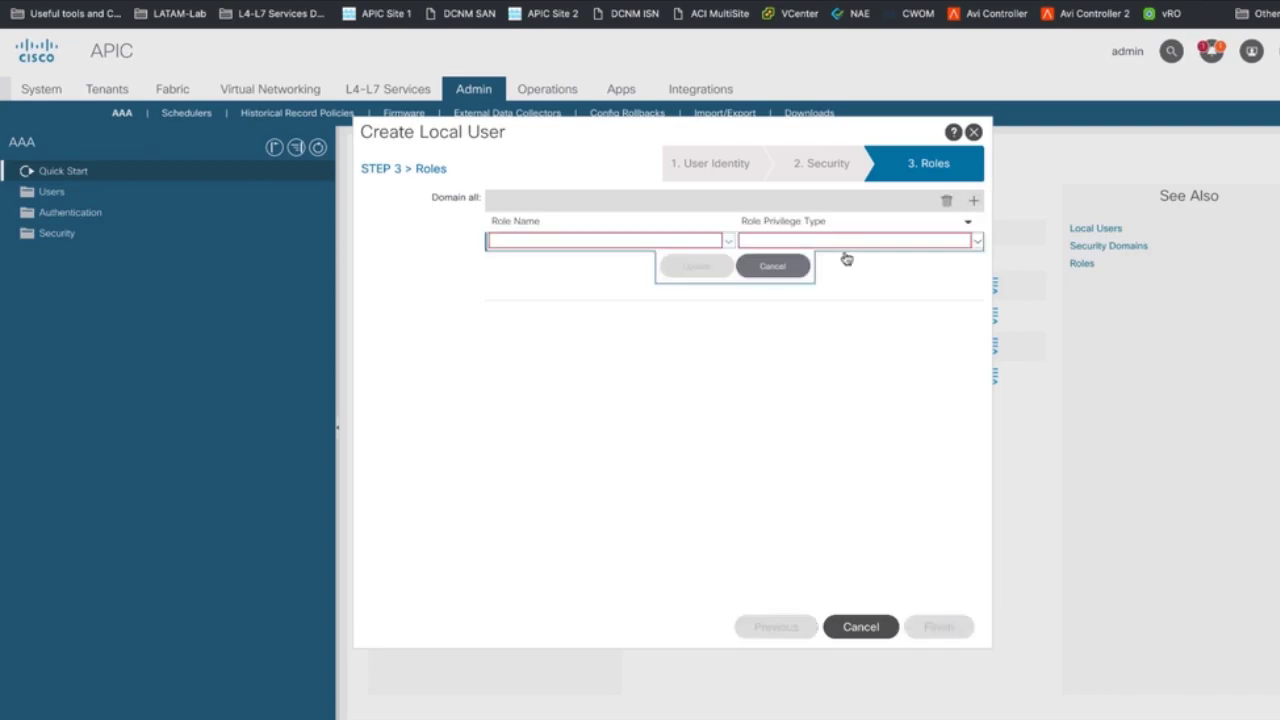
left_click(728, 241)
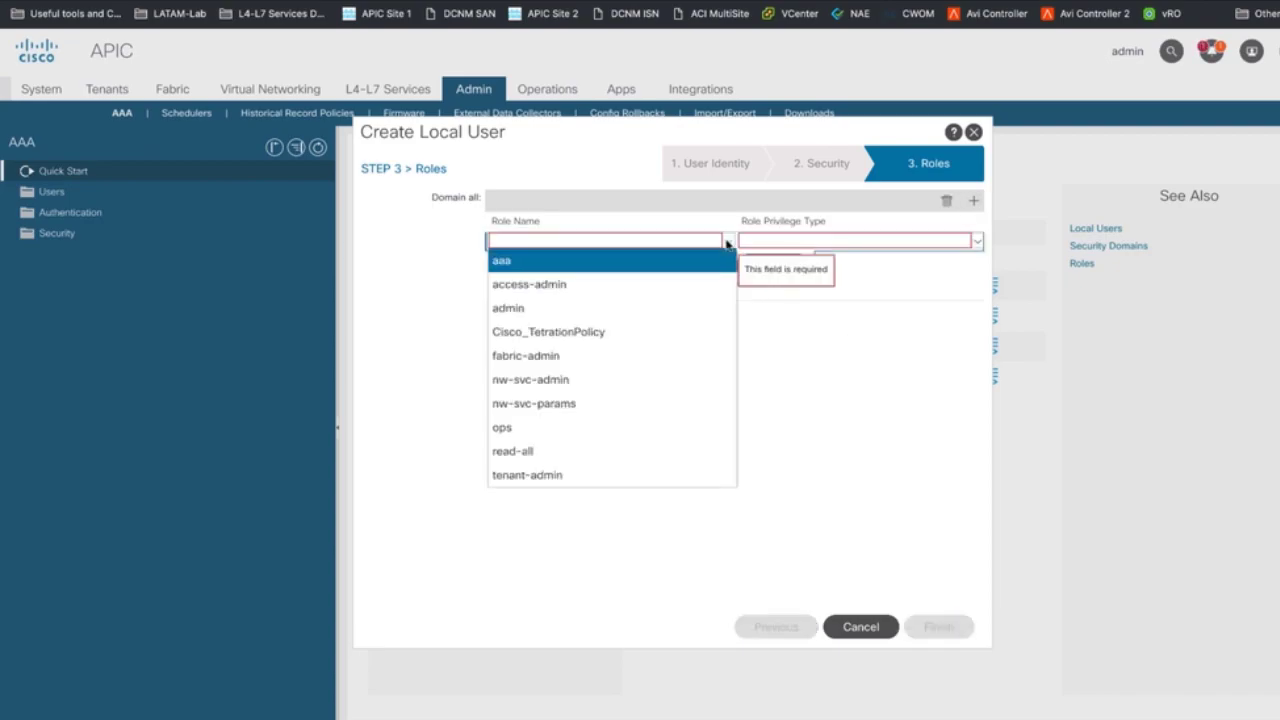
left_click(669, 308)
left_click(855, 241)
left_click(877, 283)
left_click(698, 268)
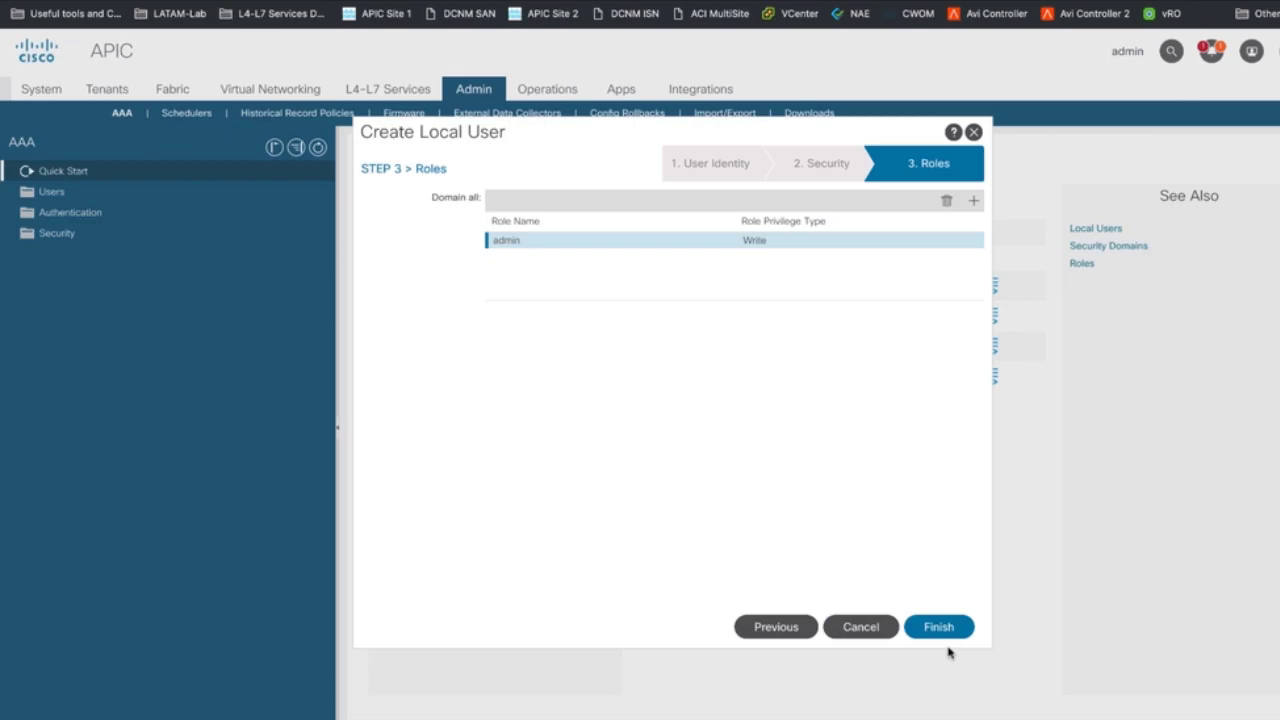
left_click(936, 628)
left_click(72, 194)
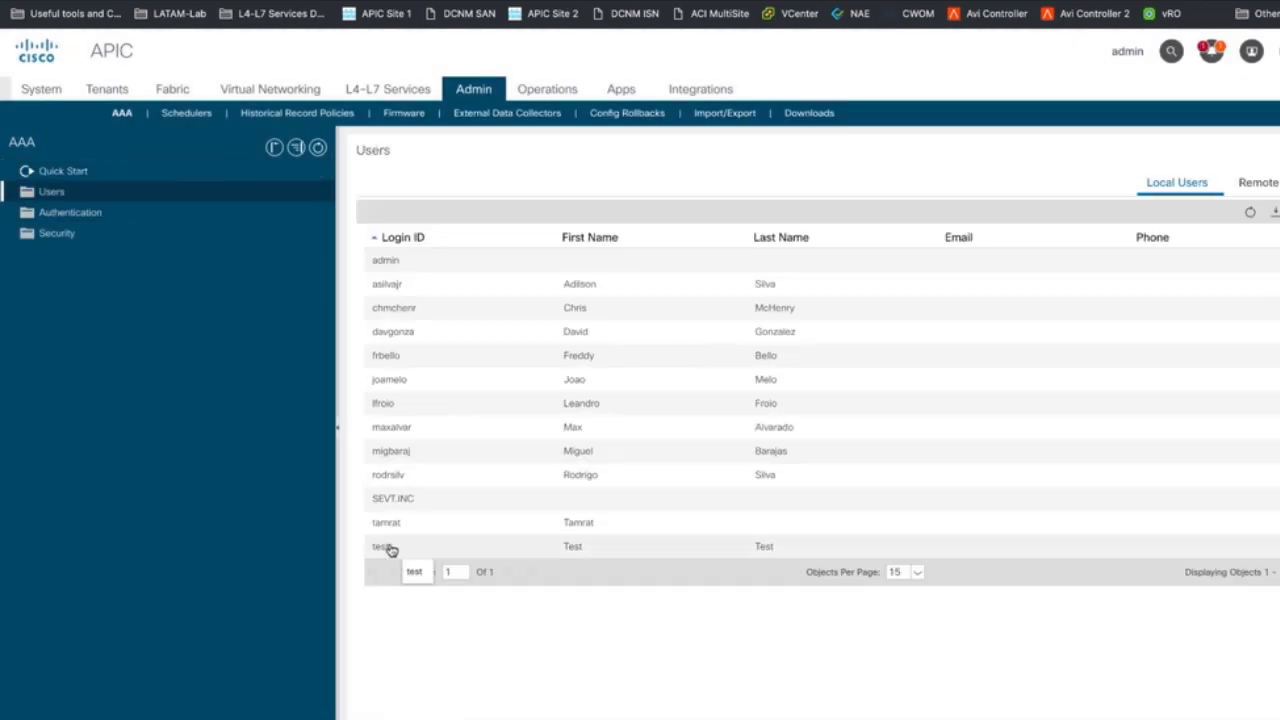